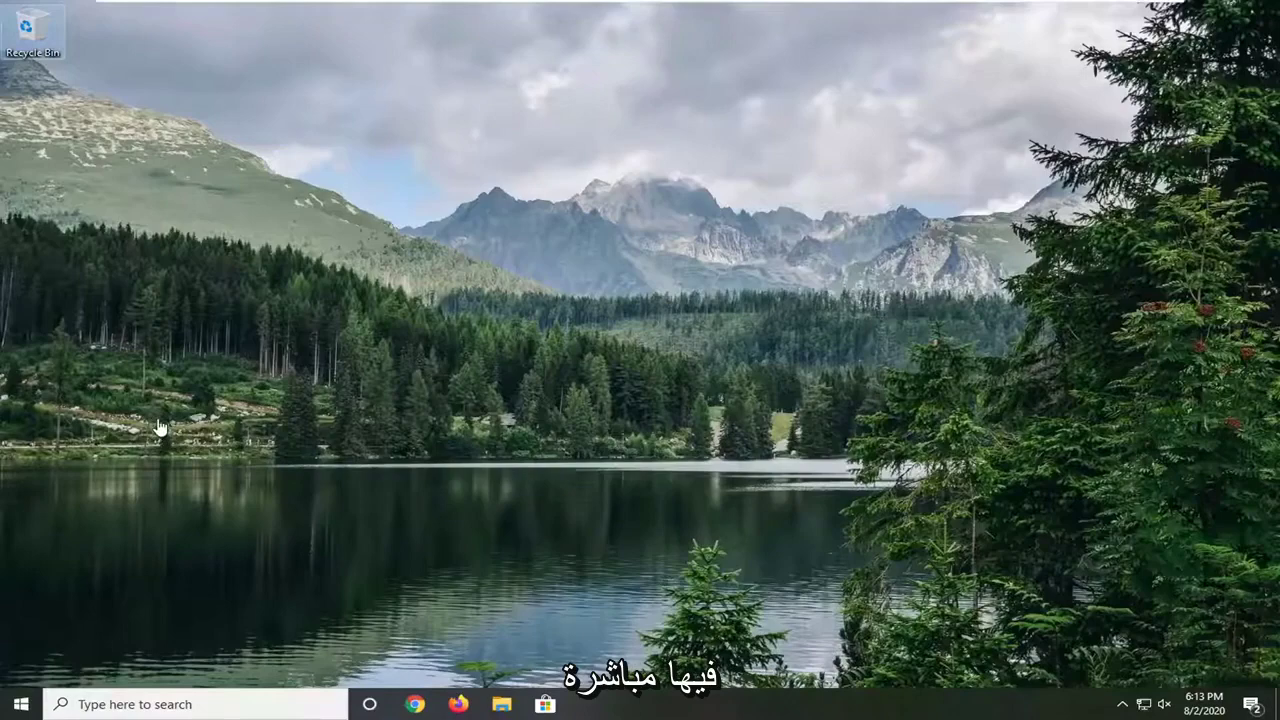
Open Control Panel from a Start search and list all items as Large icons.
{"action": "left_click", "coordinate": [12, 709]}
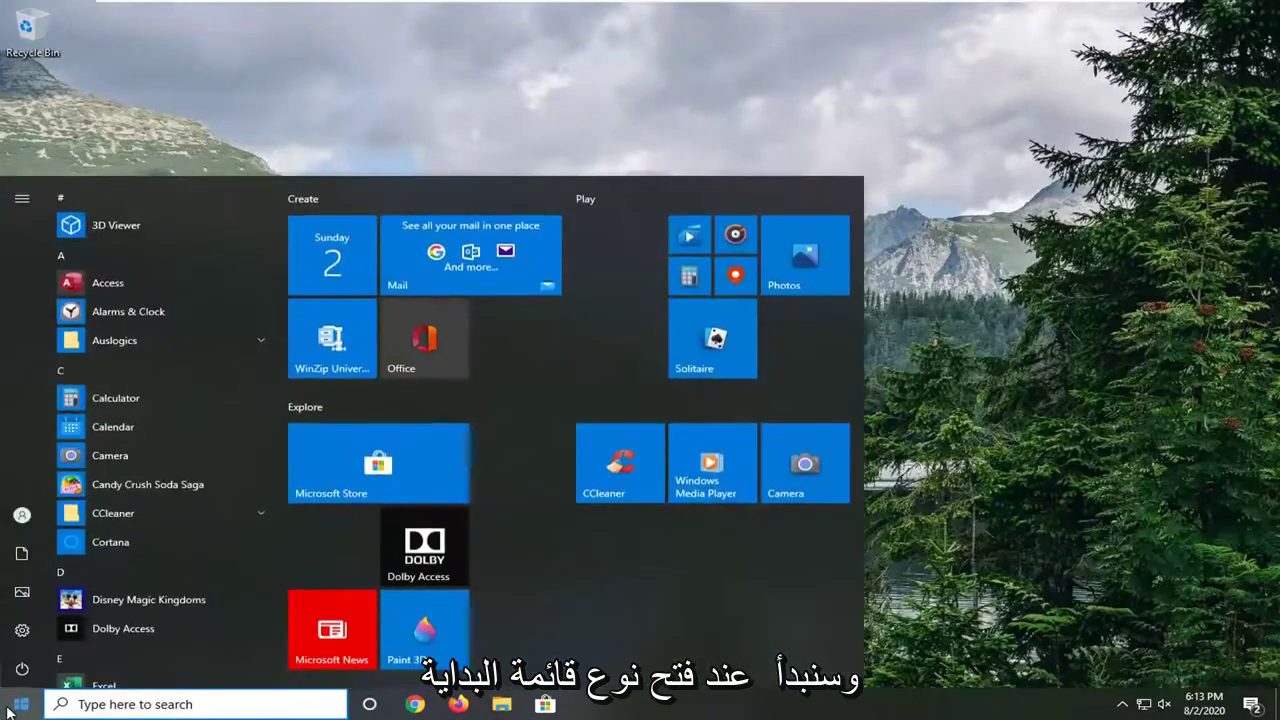
{"action": "type", "text": "control pa"}
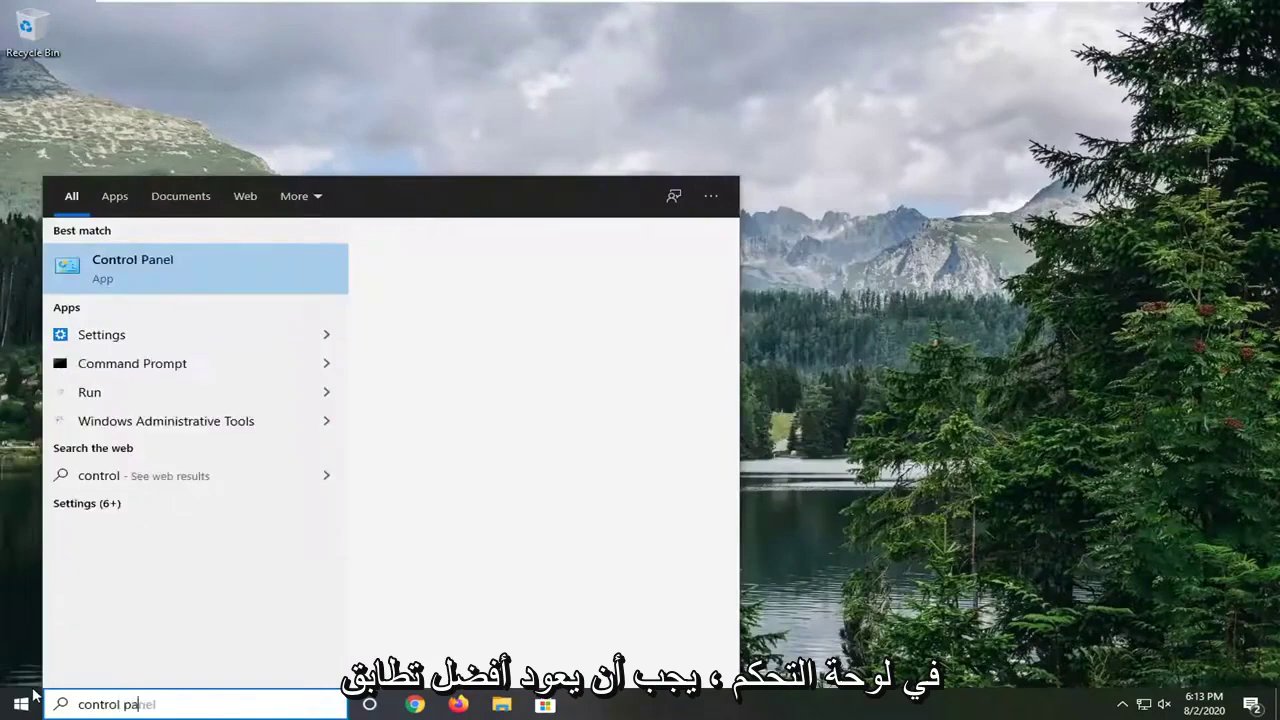
{"action": "type", "text": "nel"}
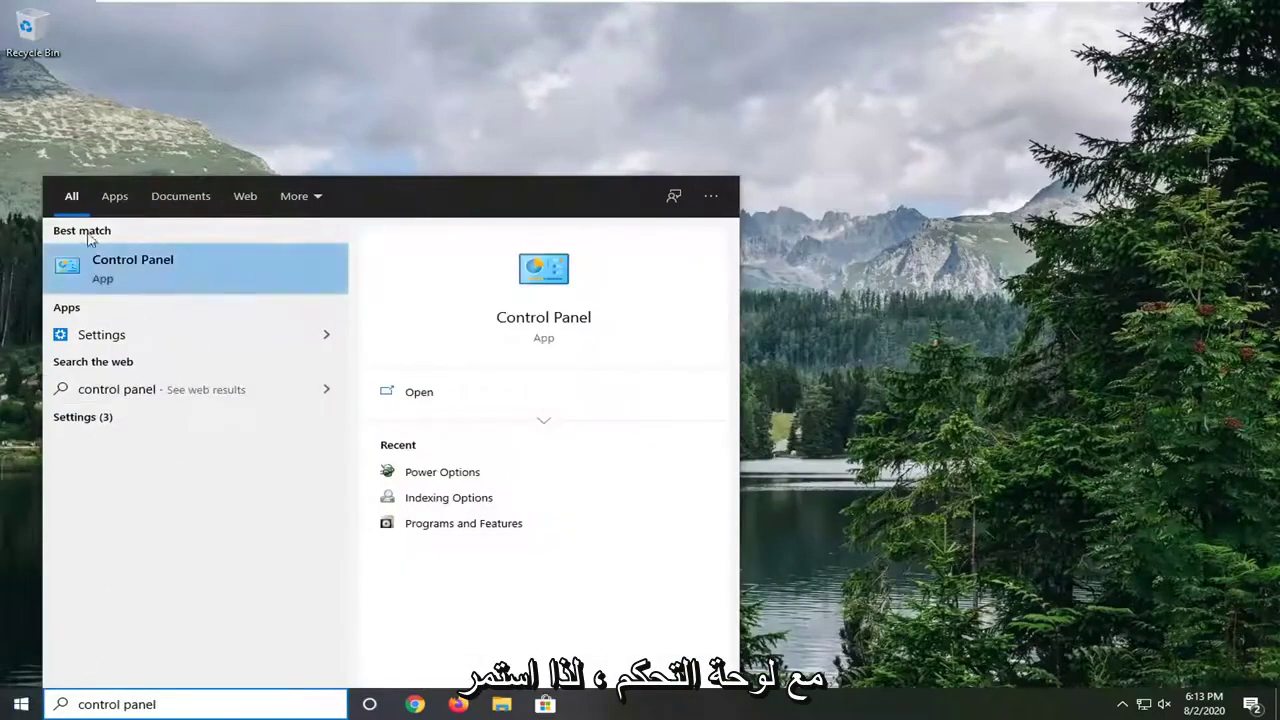
{"action": "left_click", "coordinate": [108, 268]}
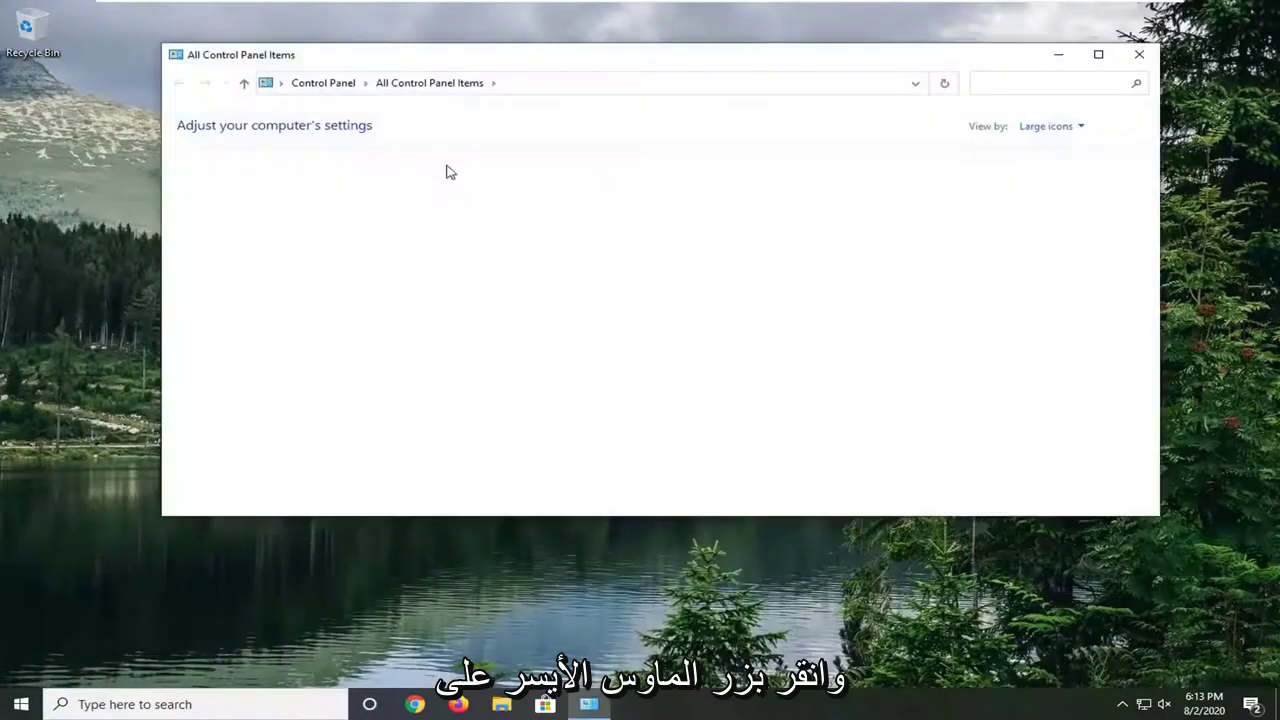
{"action": "left_click", "coordinate": [1049, 126]}
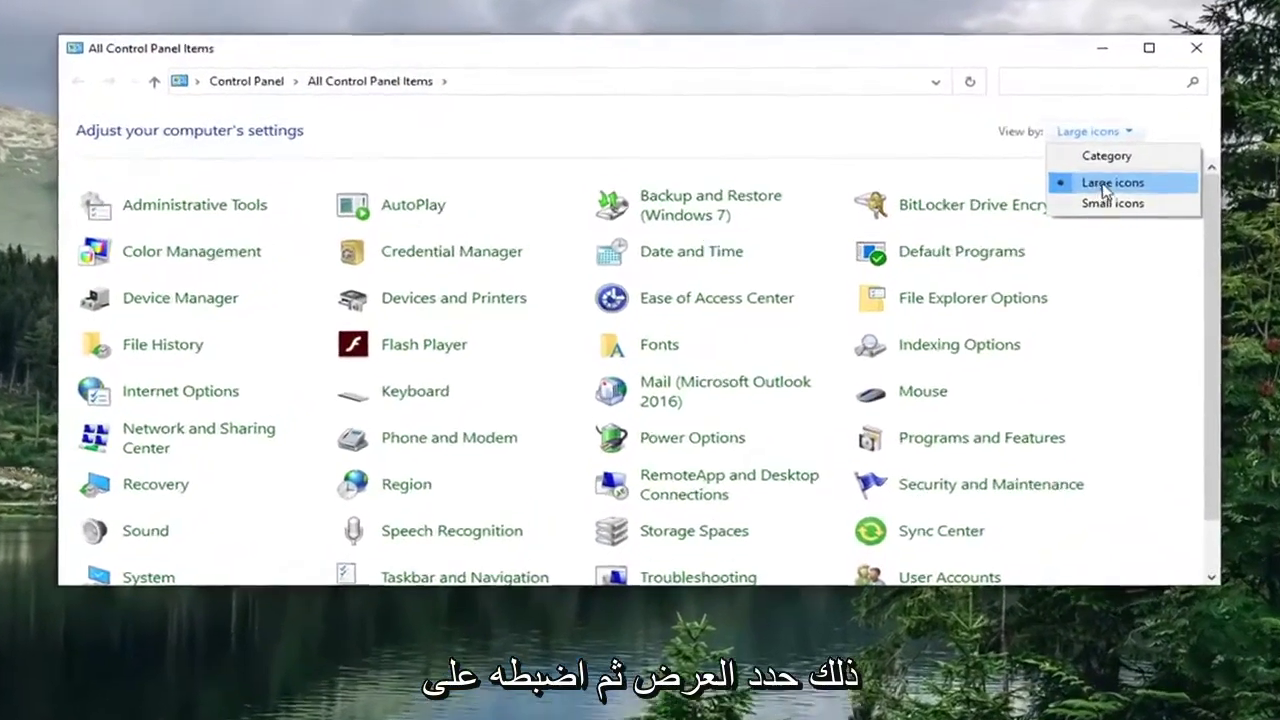
{"action": "left_click", "coordinate": [1082, 178]}
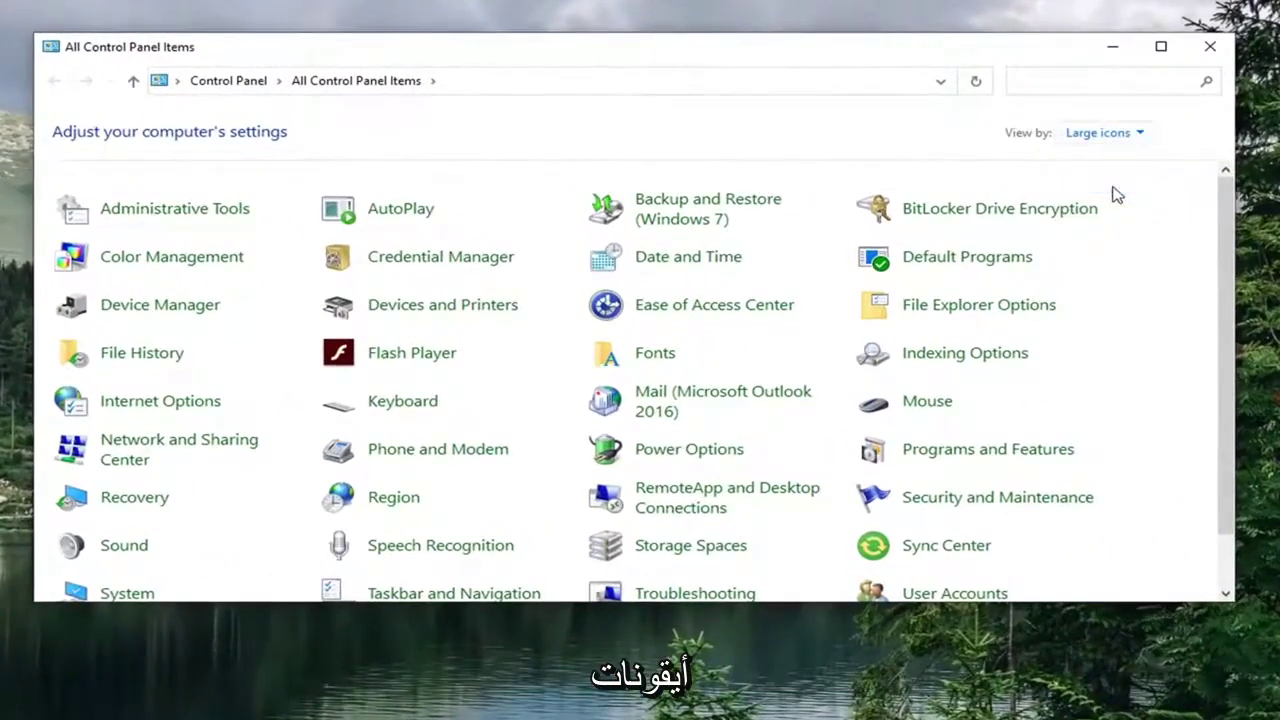
Check Disable all enhancements for the Speakers device and close the Sound dialogs.
{"action": "left_click", "coordinate": [120, 549]}
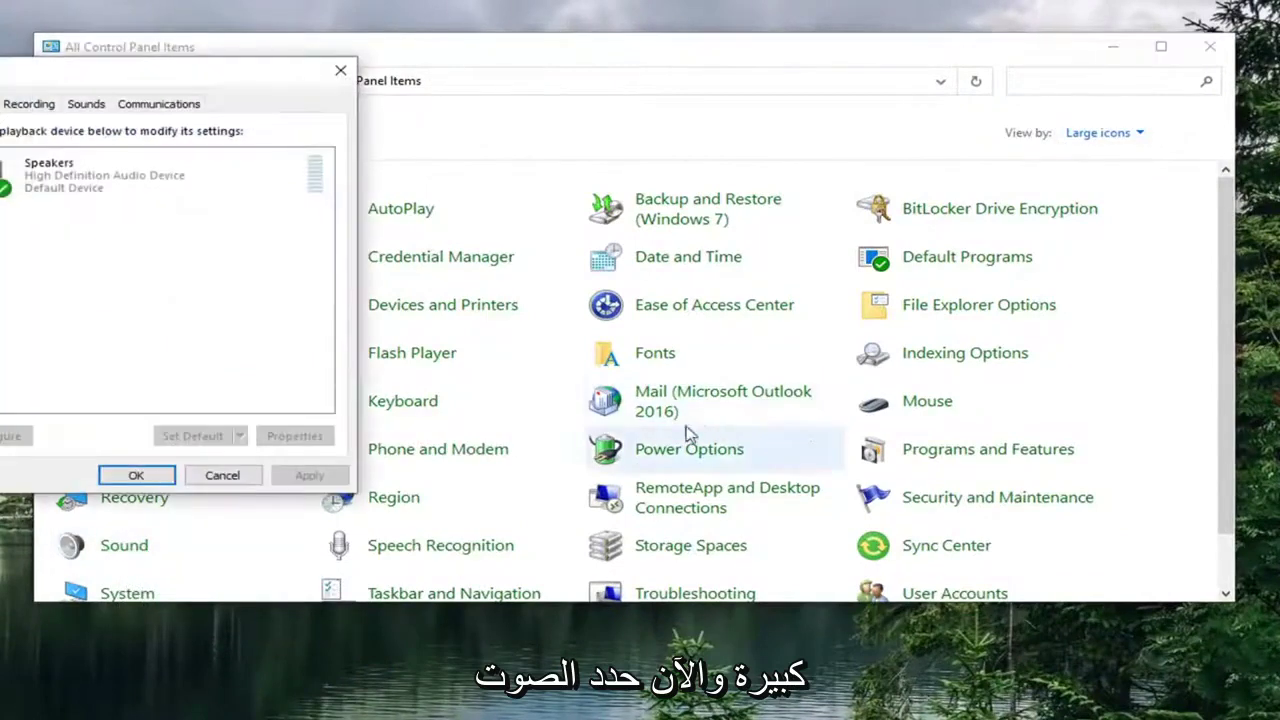
{"action": "left_click_drag", "start_coordinate": [60, 68], "coordinate": [526, 109]}
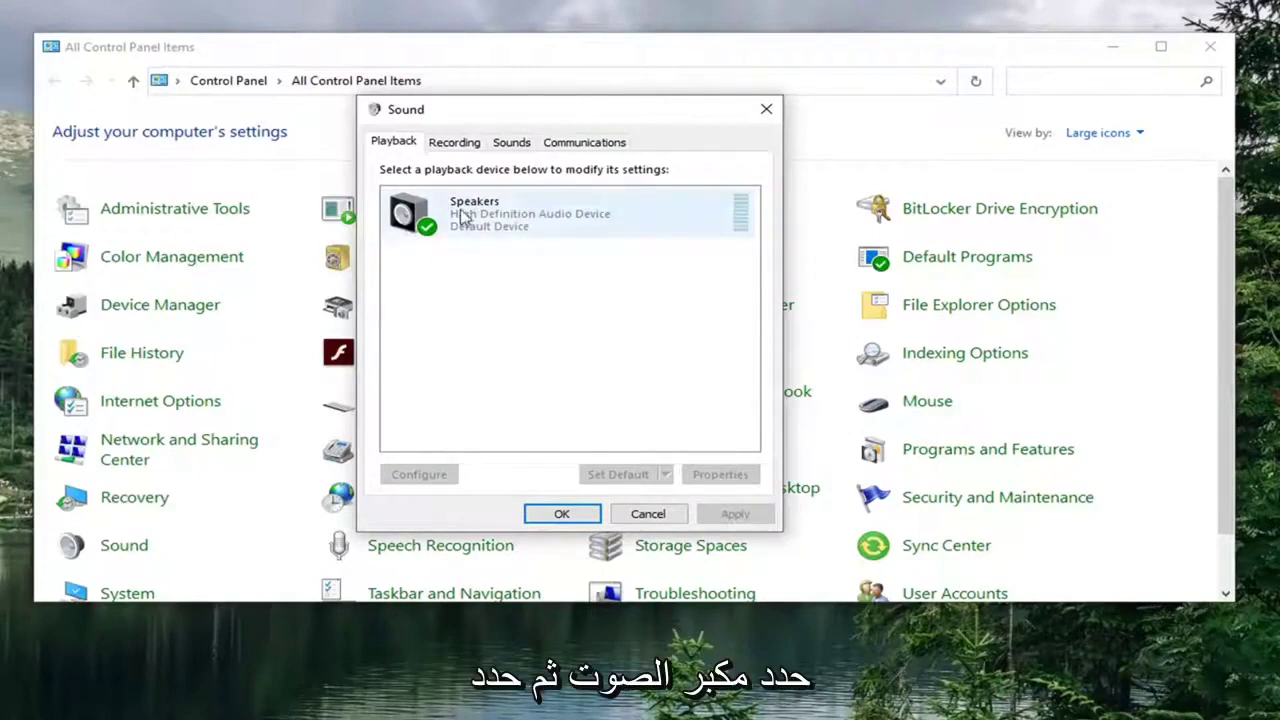
{"action": "left_click", "coordinate": [489, 226]}
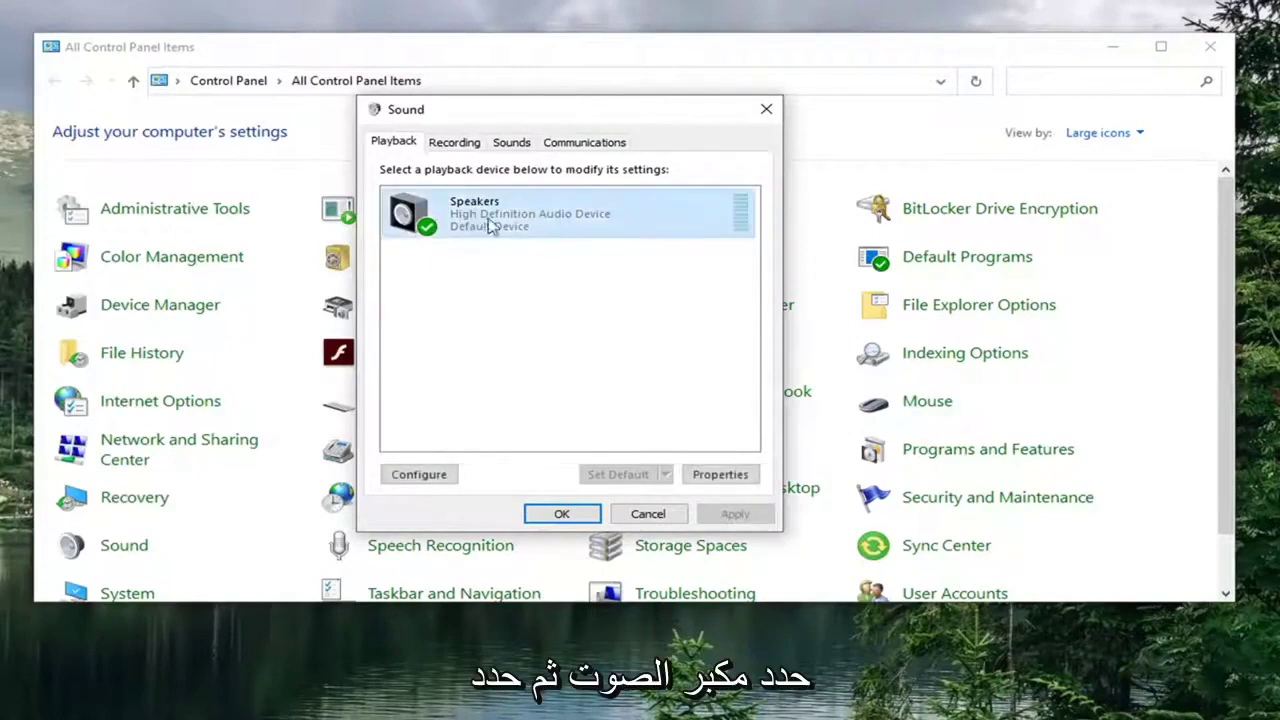
{"action": "left_click", "coordinate": [718, 474]}
{"action": "left_click_drag", "start_coordinate": [560, 182], "coordinate": [539, 106]}
{"action": "left_click", "coordinate": [522, 140]}
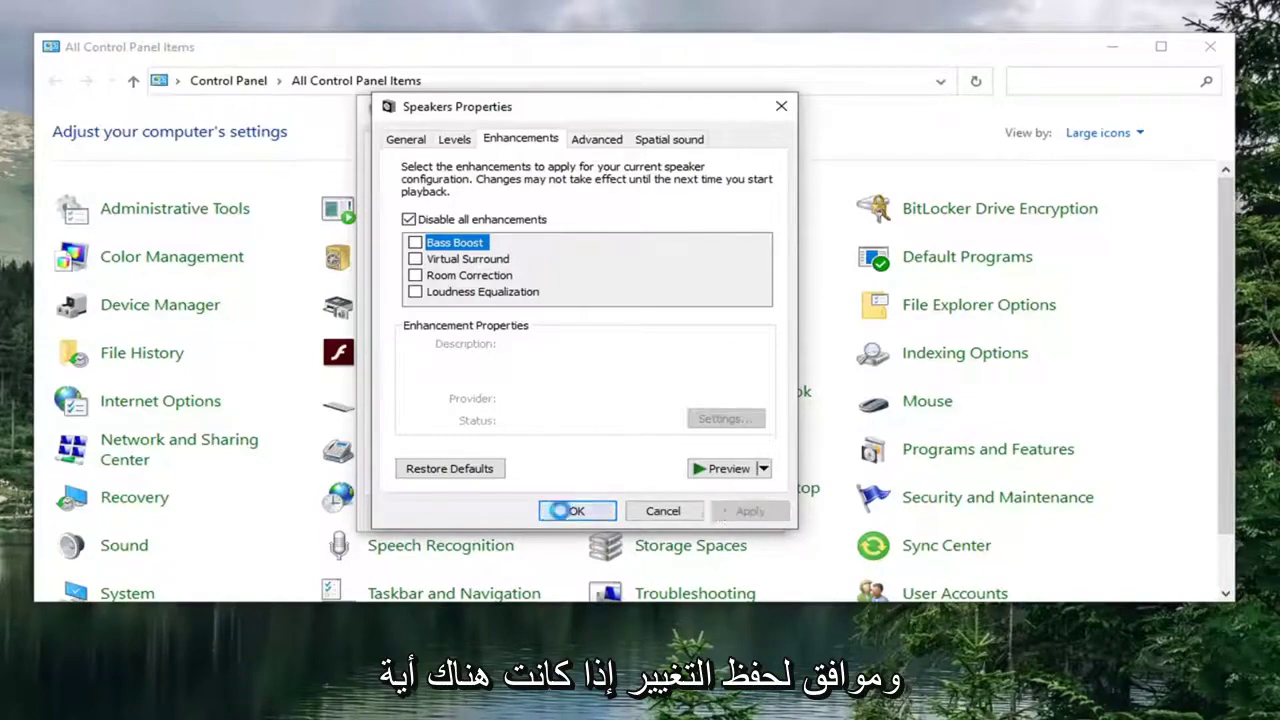
{"action": "left_click", "coordinate": [570, 514]}
{"action": "left_click", "coordinate": [575, 516]}
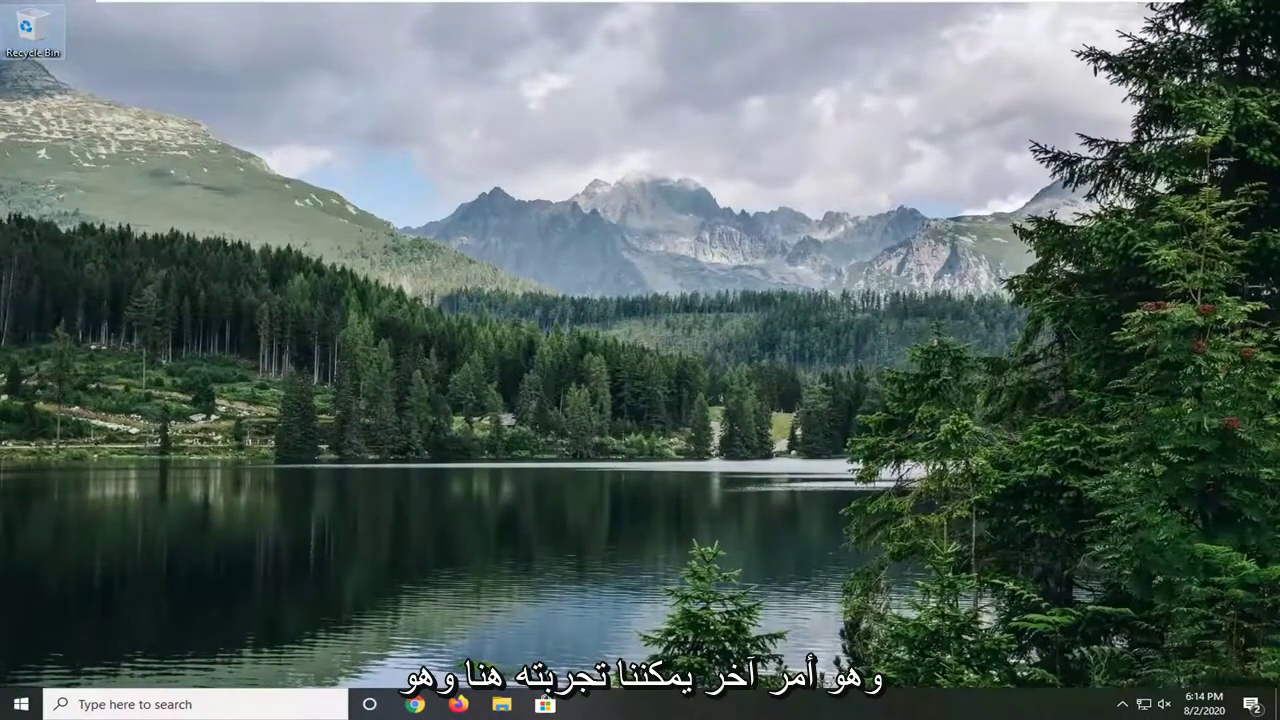
Open the Services app from a Start search and find Windows Audio in the list.
{"action": "left_click", "coordinate": [20, 704]}
{"action": "type", "text": "service"}
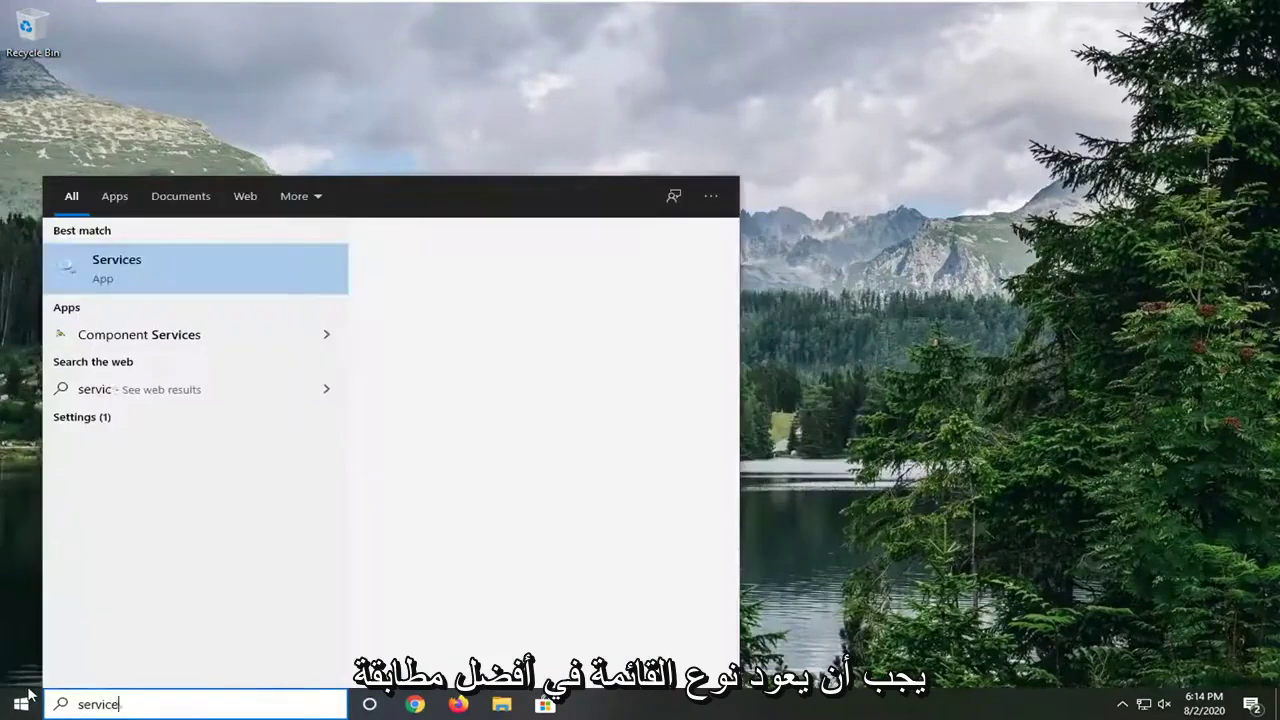
{"action": "type", "text": "s"}
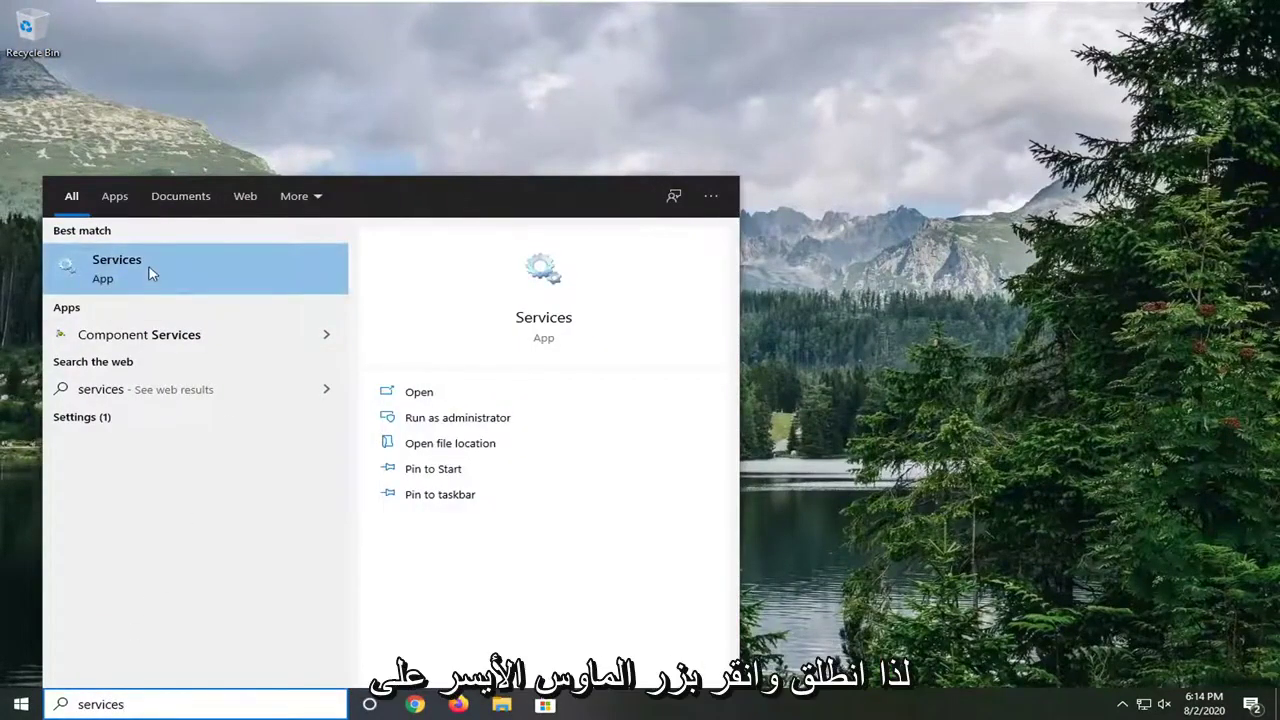
{"action": "left_click", "coordinate": [150, 275]}
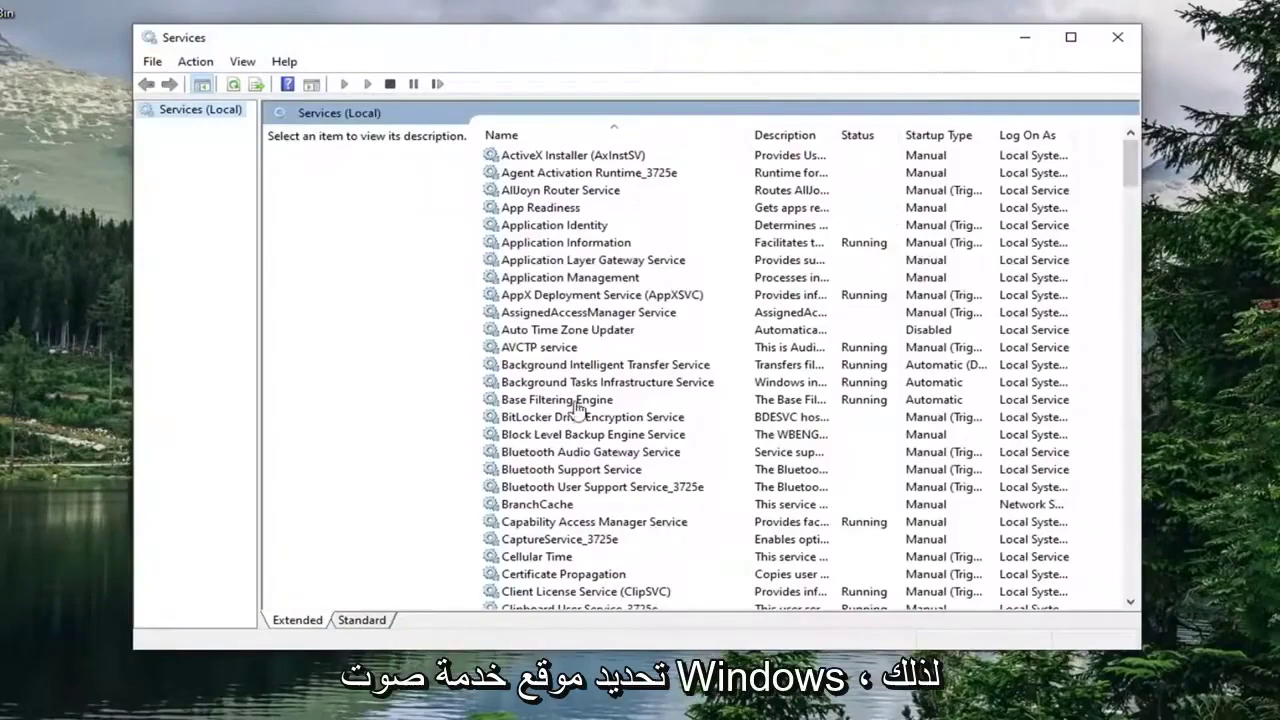
{"action": "left_click", "coordinate": [534, 351]}
{"action": "left_click_drag", "start_coordinate": [1130, 175], "coordinate": [1089, 589]}
{"action": "scroll", "coordinate": [585, 405], "scroll_direction": "up", "scroll_amount": 8}
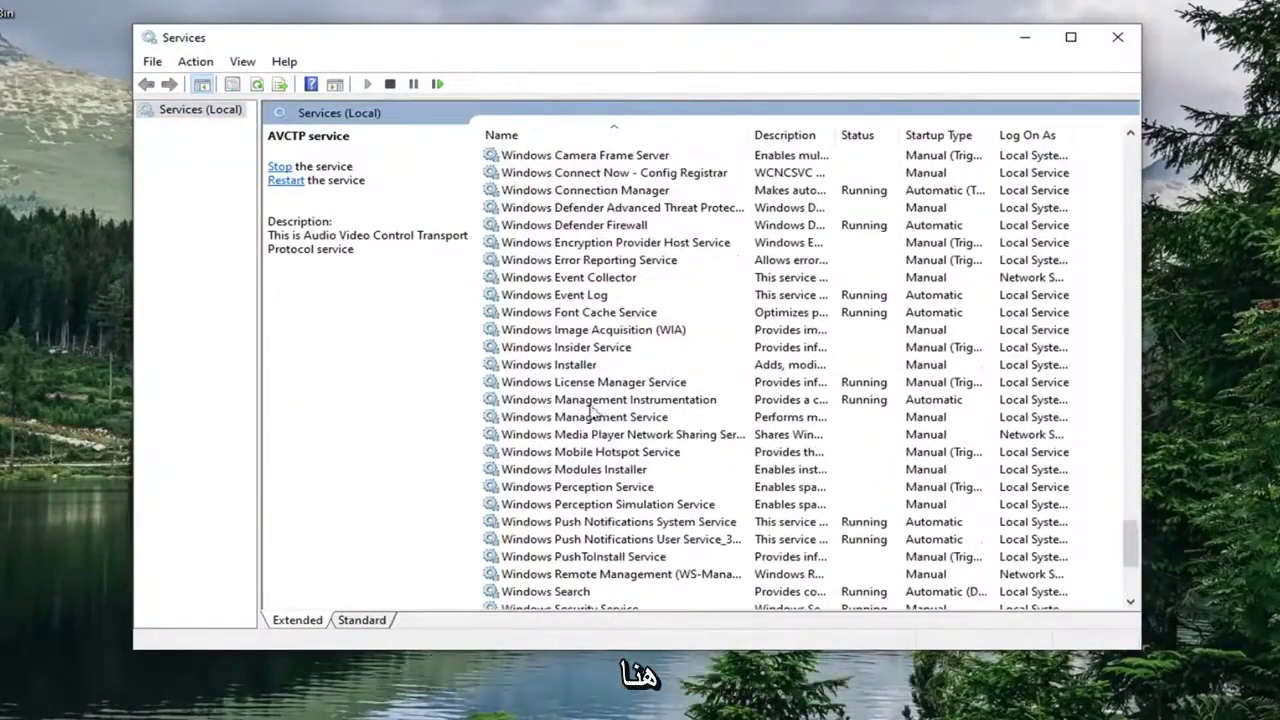
Set the Windows Audio service startup type to Automatic and apply it.
{"action": "double_click", "coordinate": [553, 247]}
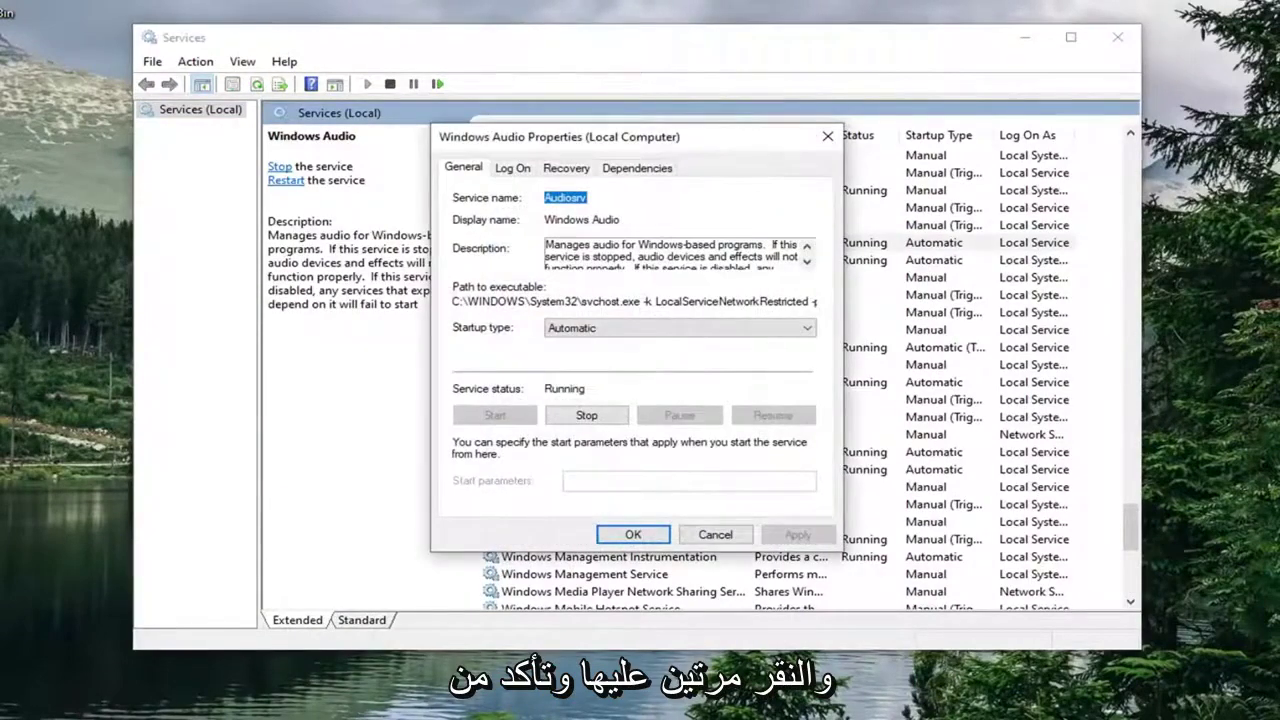
{"action": "left_click", "coordinate": [662, 329]}
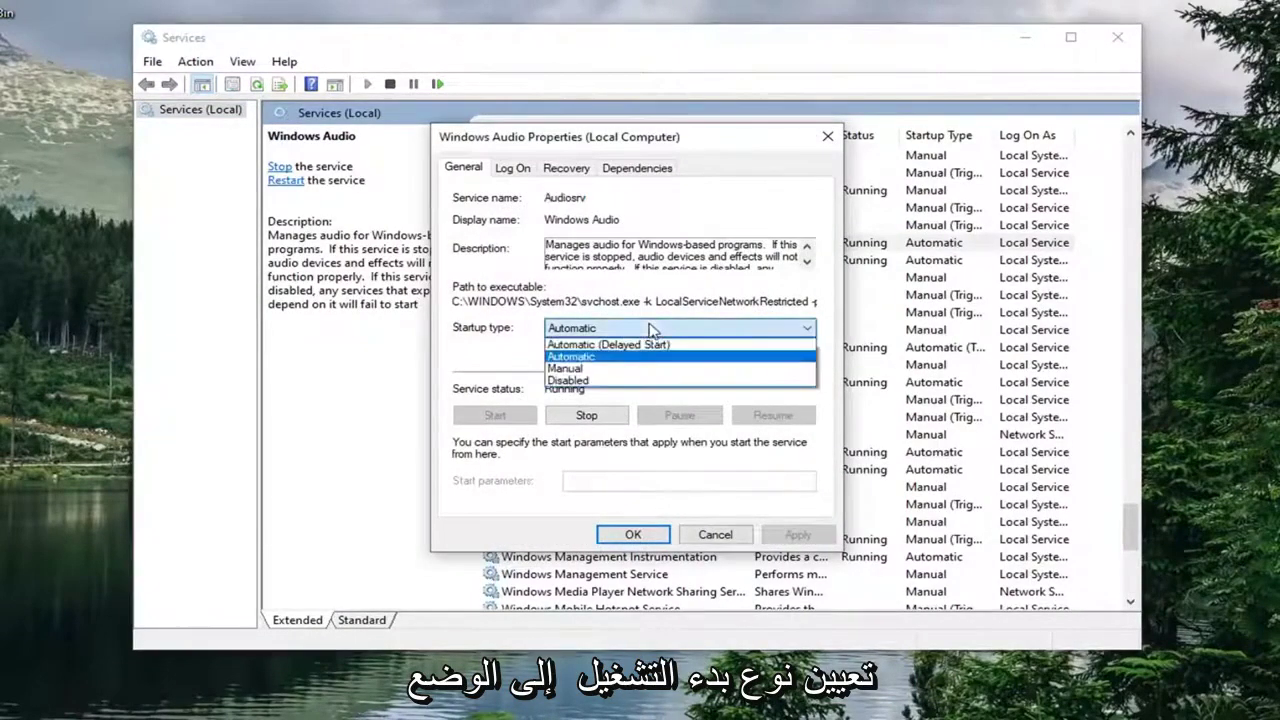
{"action": "left_click", "coordinate": [592, 358]}
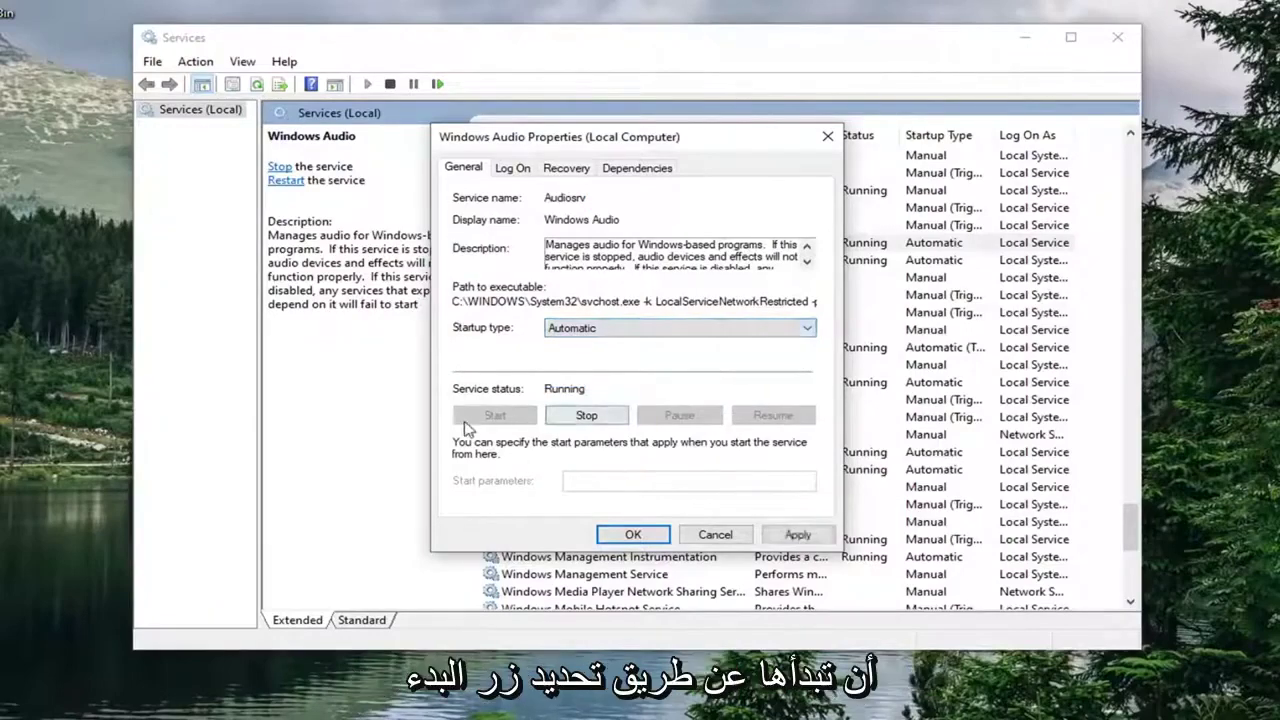
{"action": "left_click", "coordinate": [797, 534]}
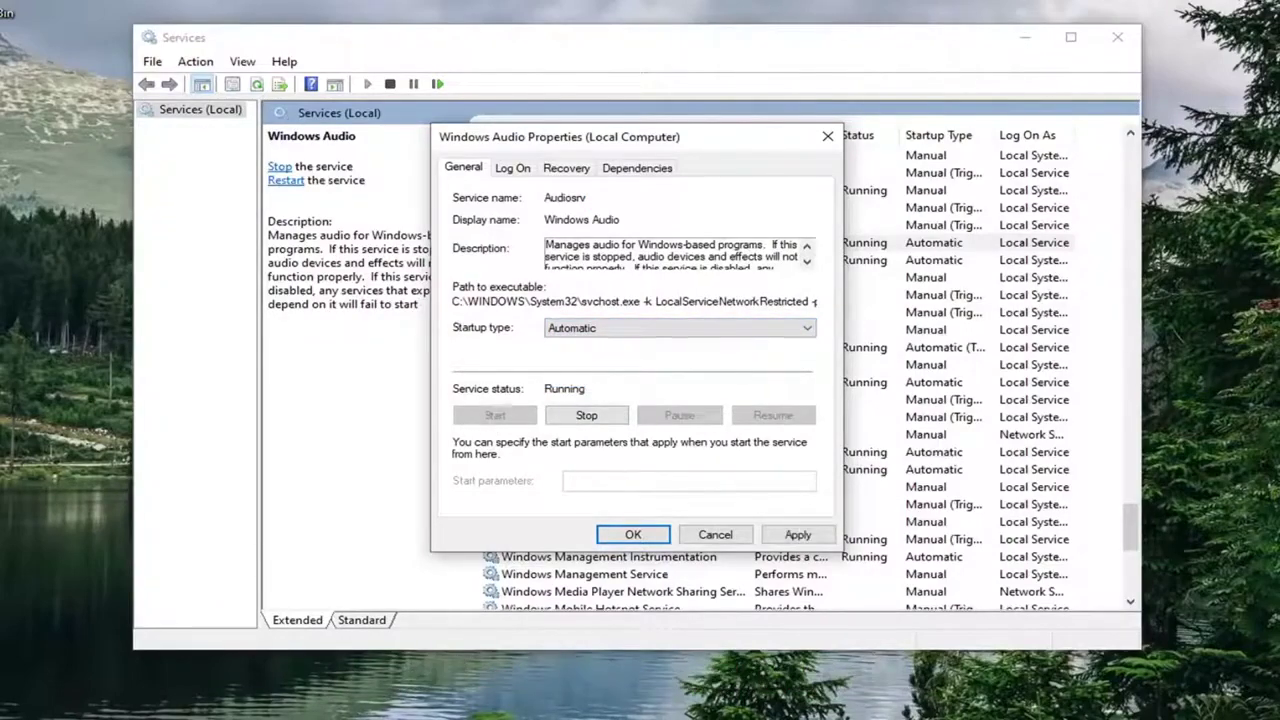
{"action": "left_click", "coordinate": [797, 536]}
{"action": "left_click", "coordinate": [633, 534]}
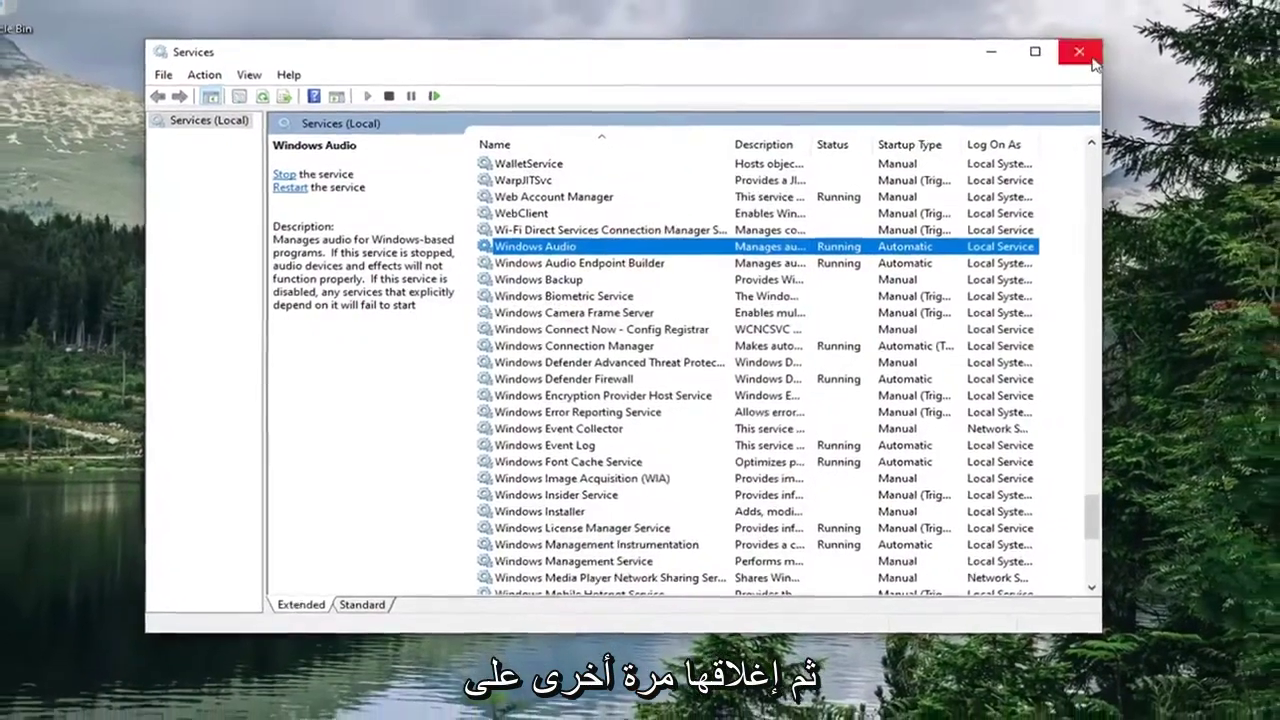
Close Services, open Device Manager and select High Definition Audio Device under Sound, video and game controllers.
{"action": "left_click", "coordinate": [1117, 37]}
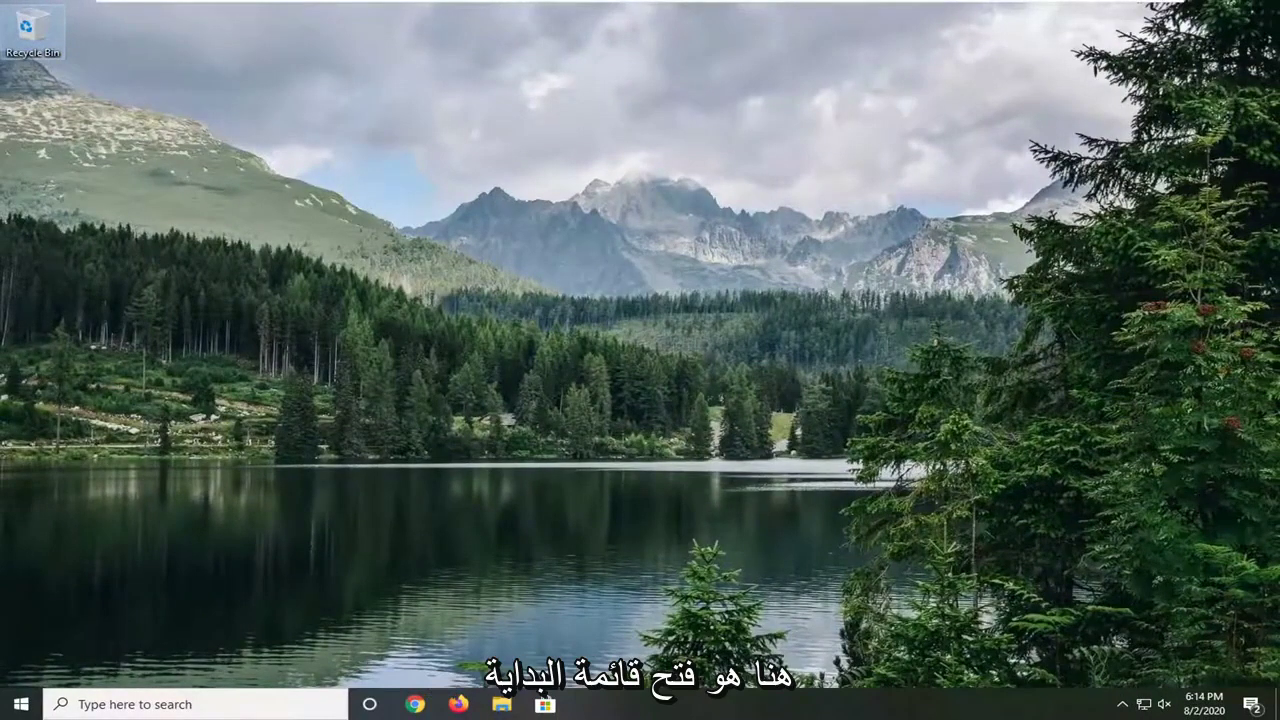
{"action": "left_click", "coordinate": [21, 704]}
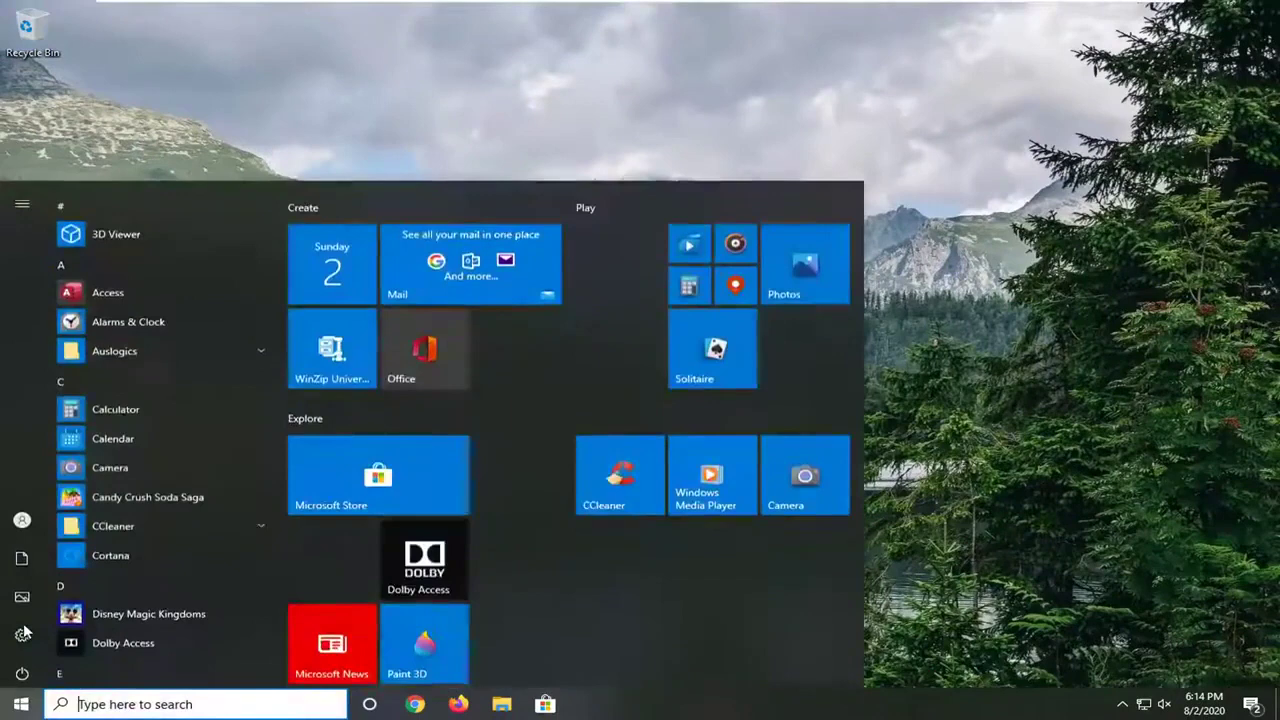
{"action": "type", "text": "device manager"}
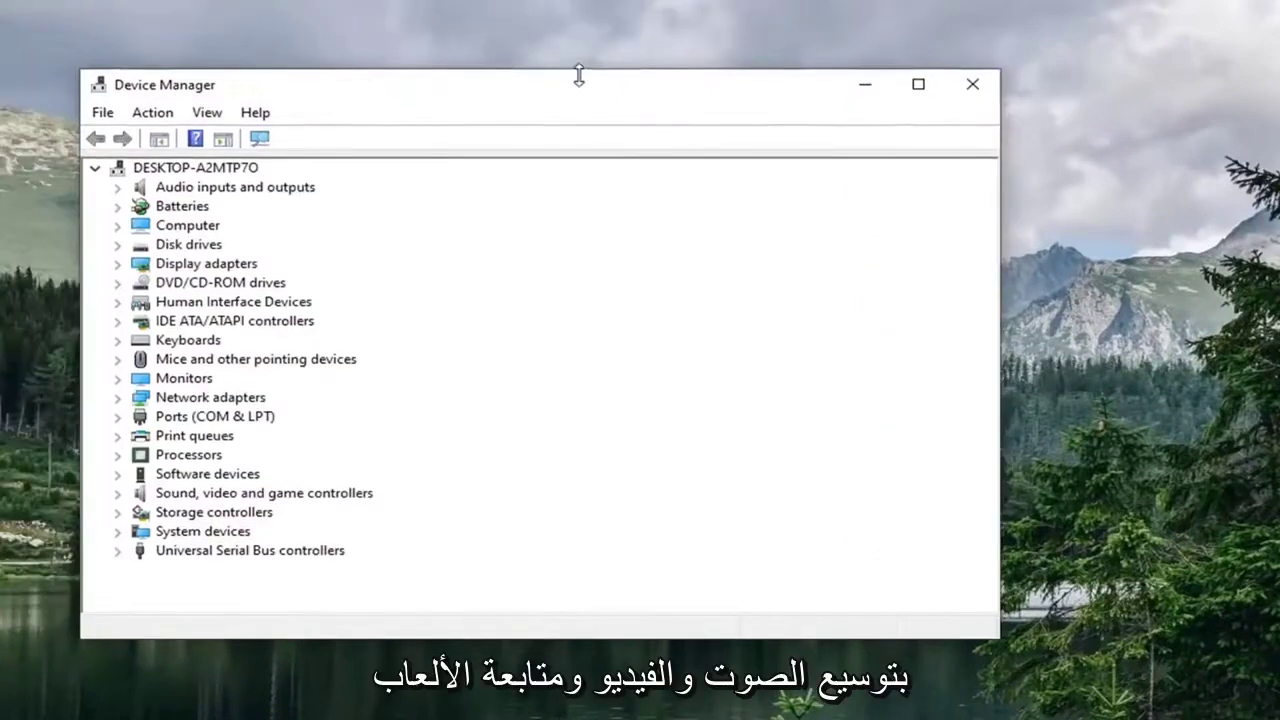
{"action": "left_click_drag", "start_coordinate": [577, 77], "coordinate": [679, 73]}
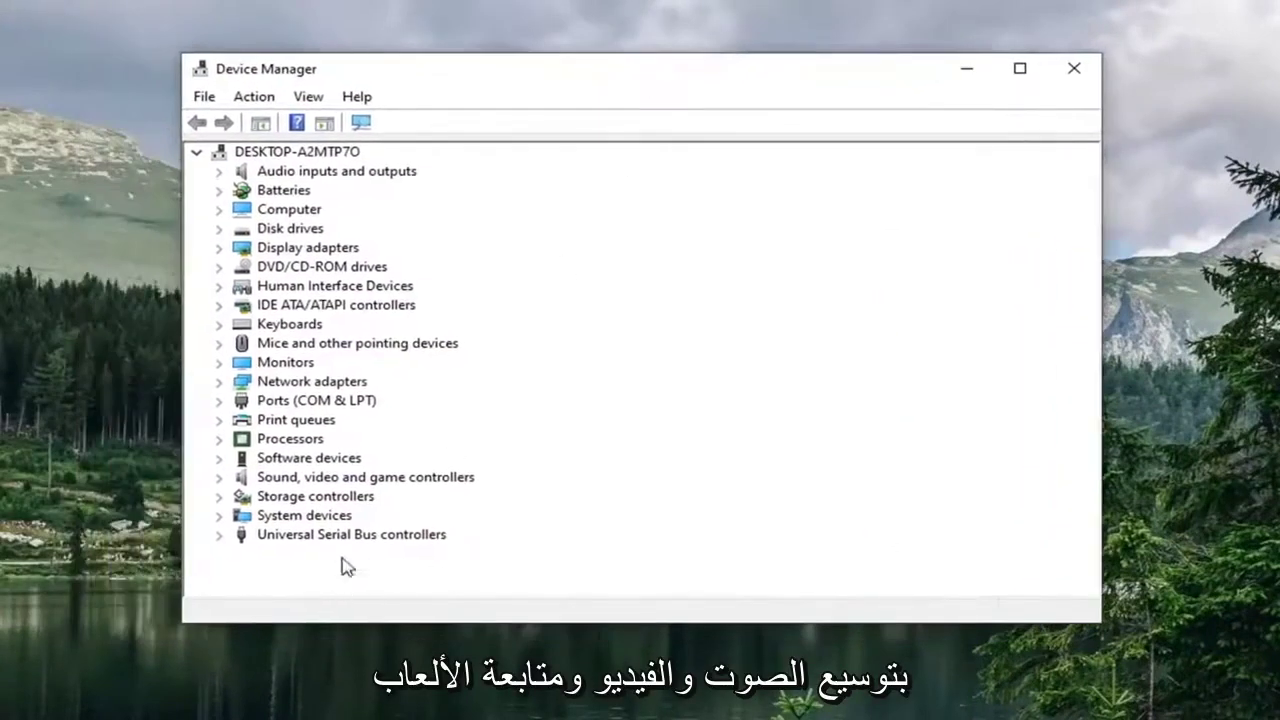
{"action": "double_click", "coordinate": [400, 479]}
{"action": "left_click", "coordinate": [372, 497]}
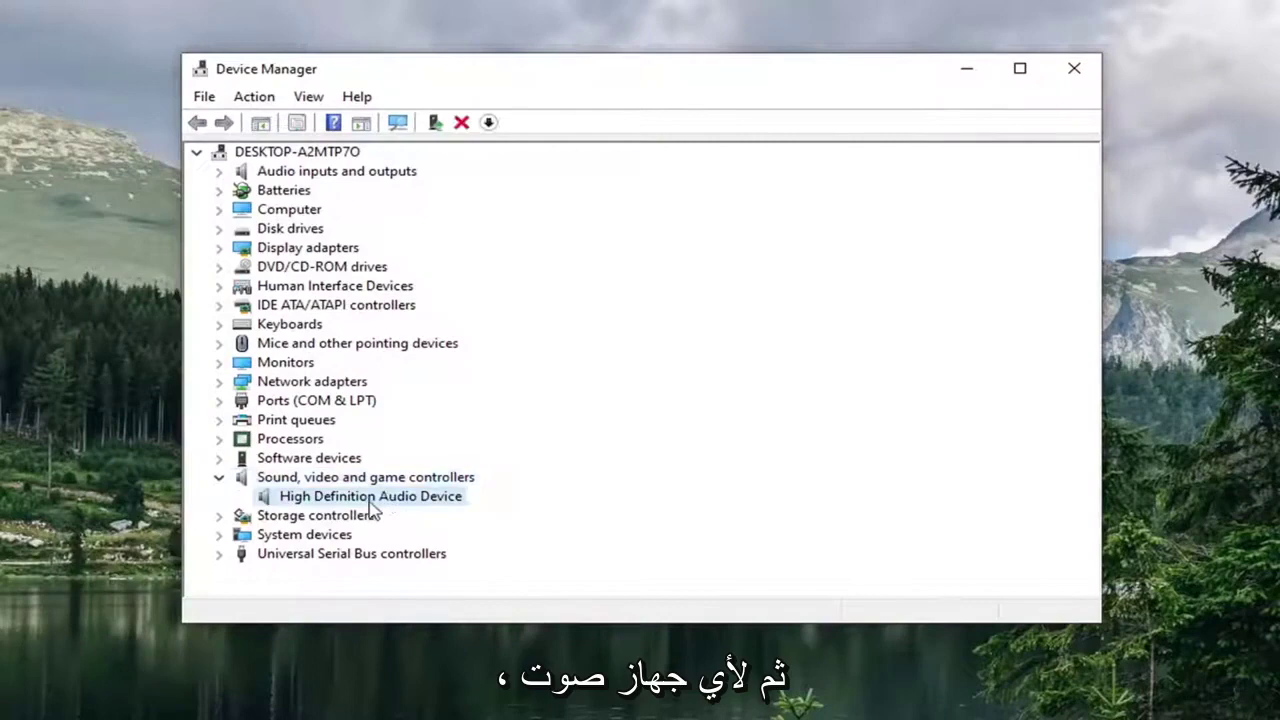
Reinstall the High Definition Audio Device driver by picking it from the compatible drivers on this computer.
{"action": "right_click", "coordinate": [367, 512]}
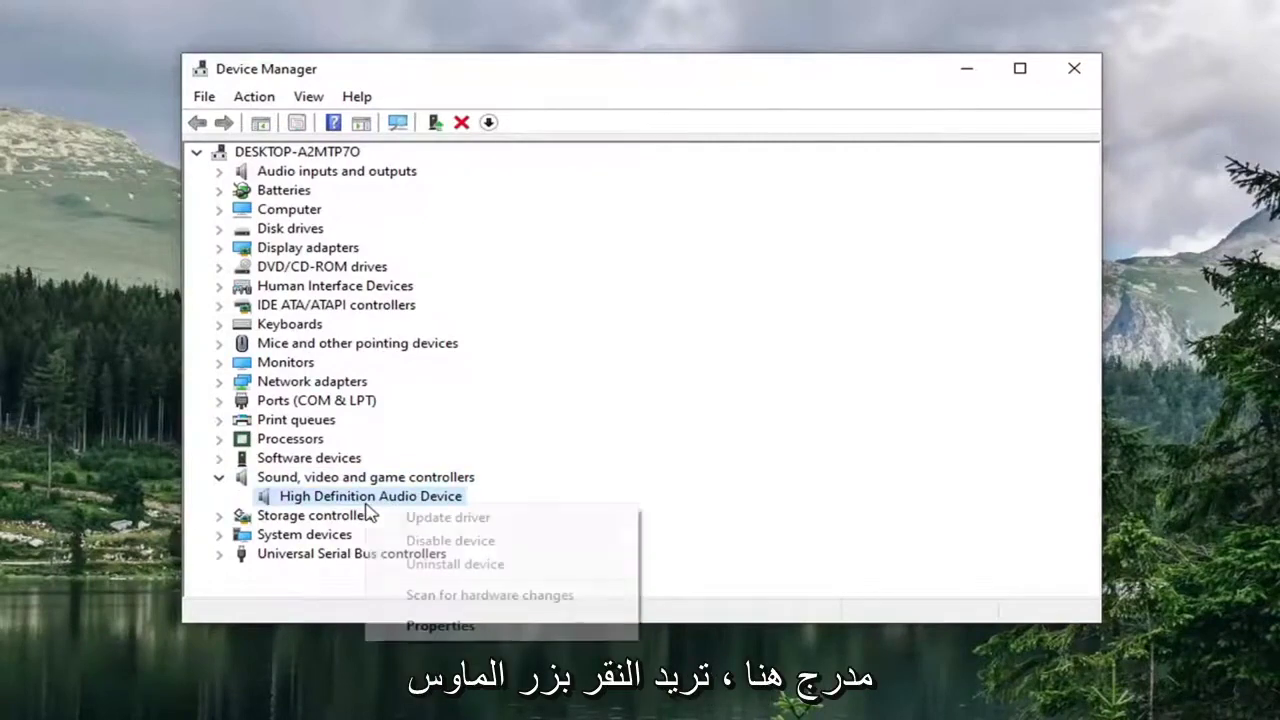
{"action": "left_click", "coordinate": [416, 520]}
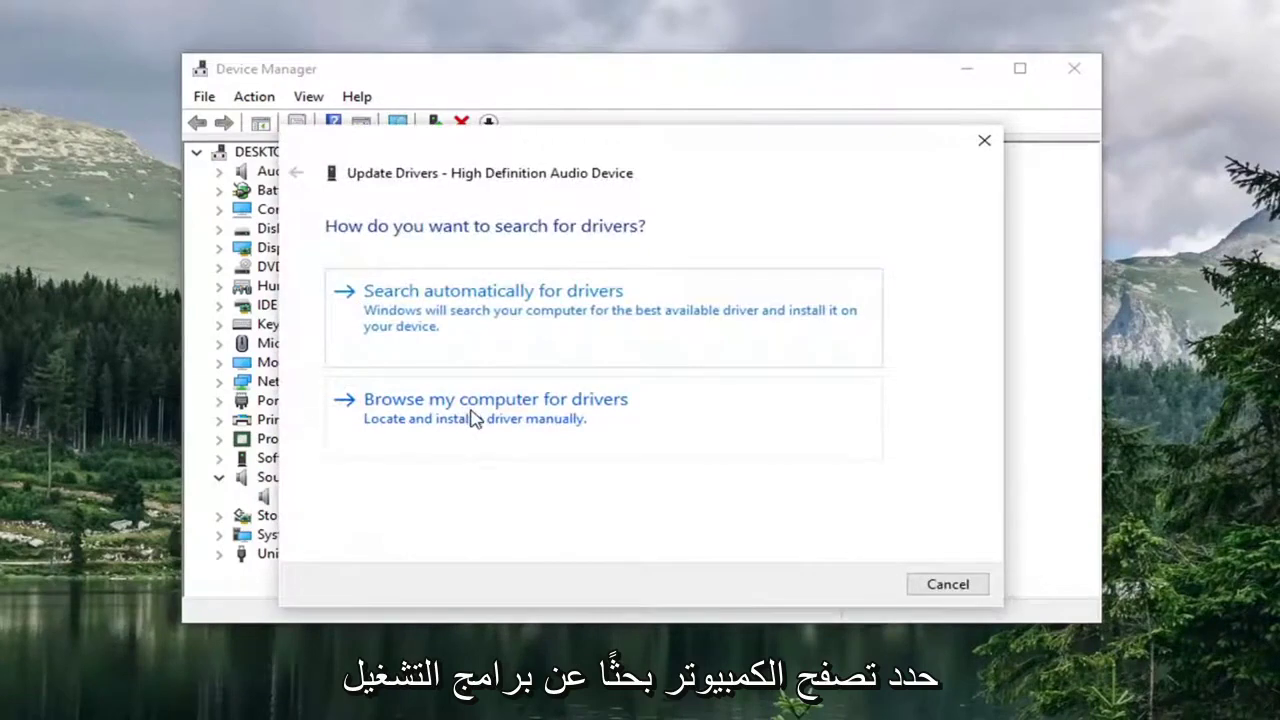
{"action": "left_click", "coordinate": [452, 422]}
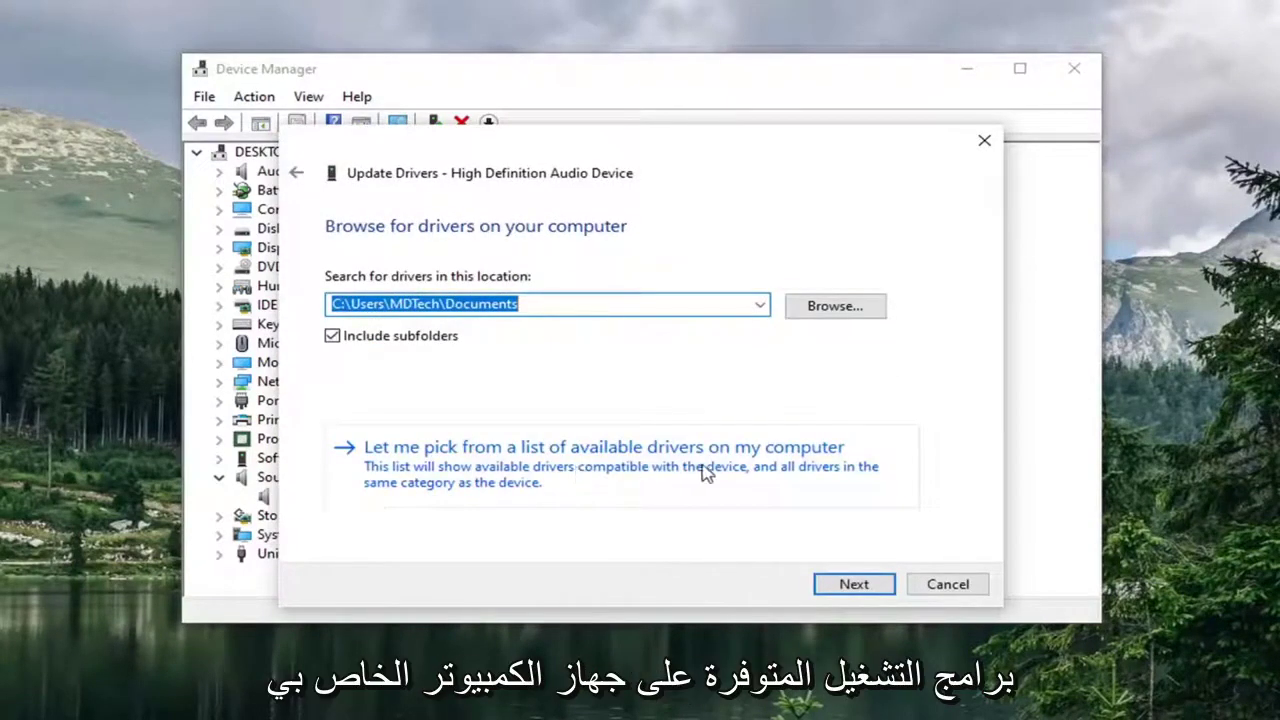
{"action": "left_click", "coordinate": [742, 470]}
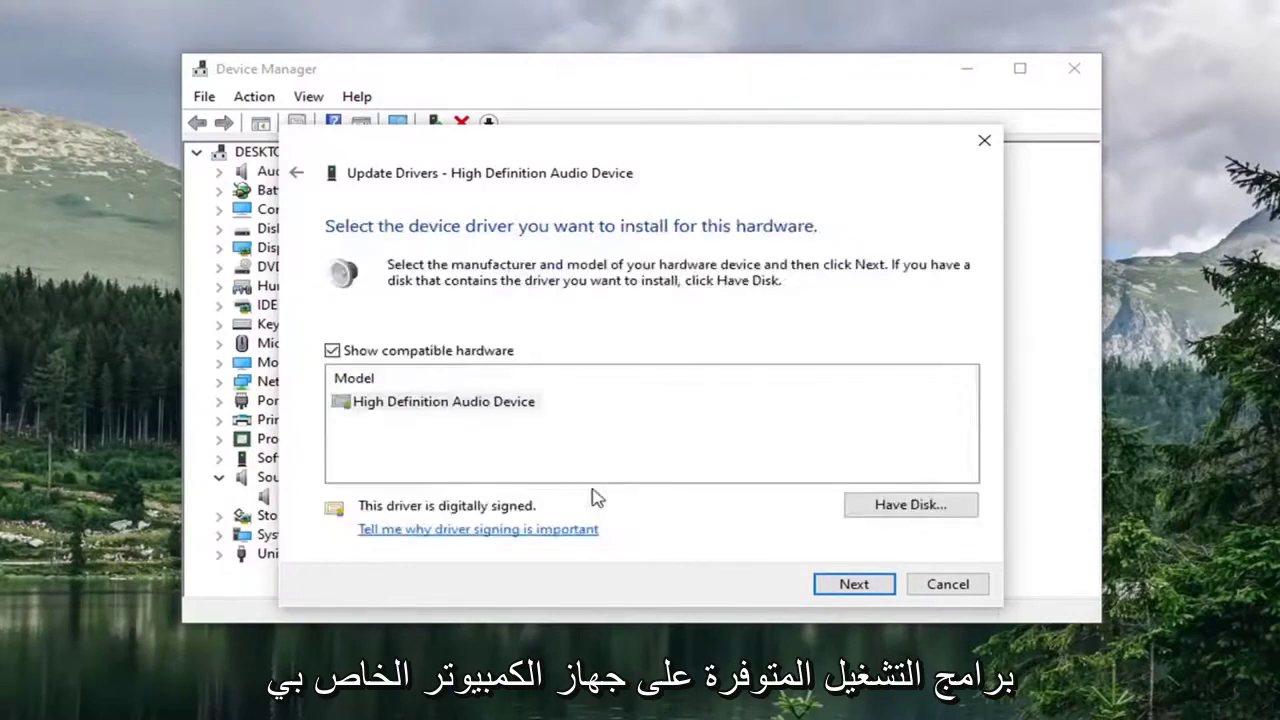
{"action": "left_click", "coordinate": [432, 403]}
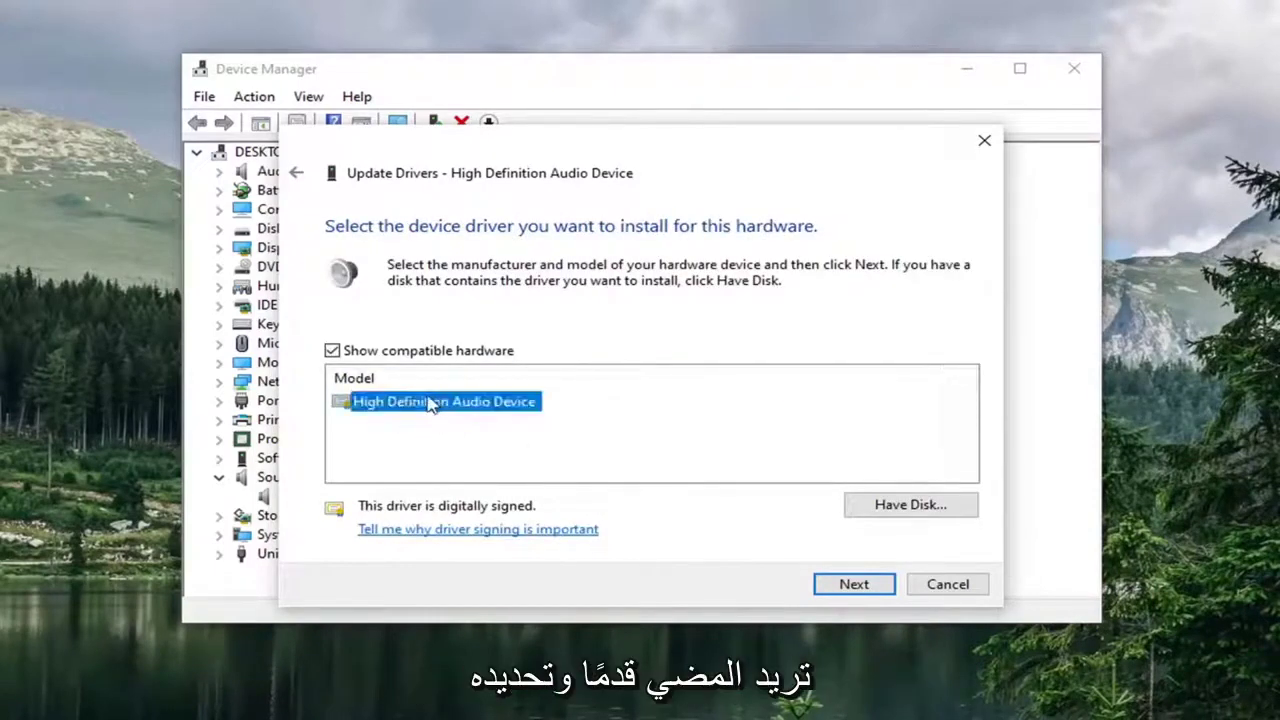
{"action": "left_click", "coordinate": [847, 585]}
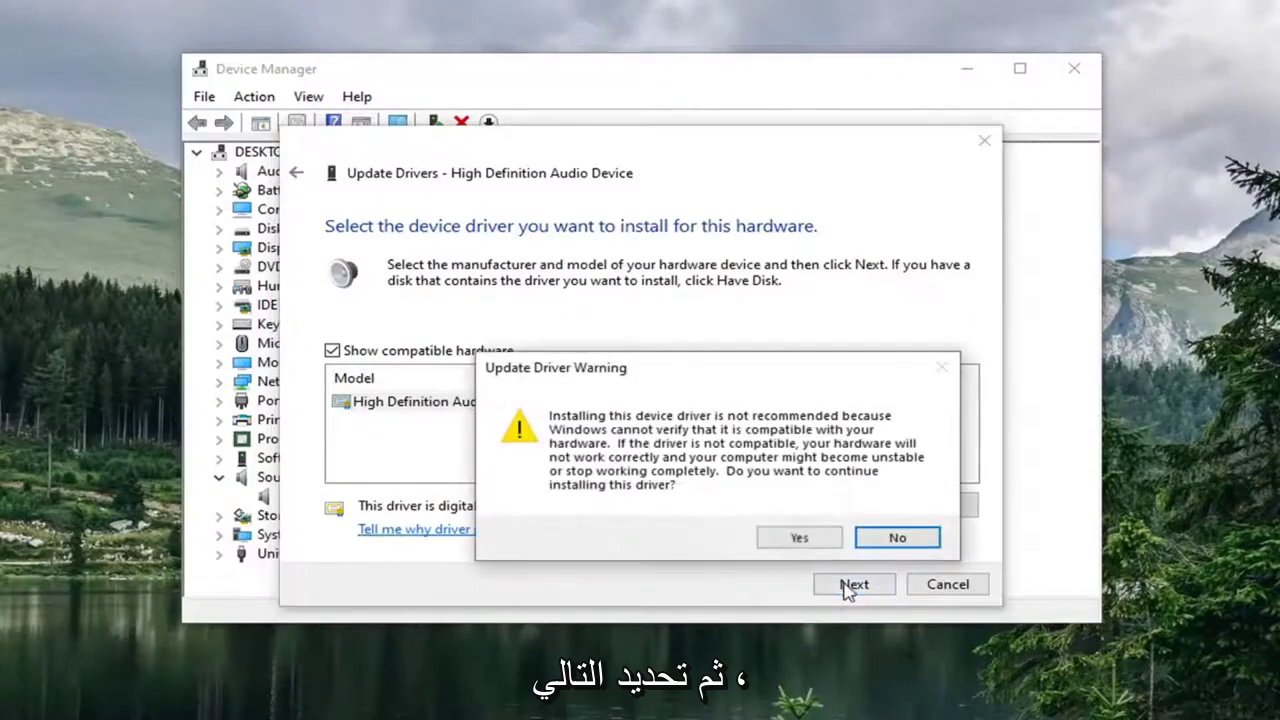
{"action": "left_click", "coordinate": [795, 539]}
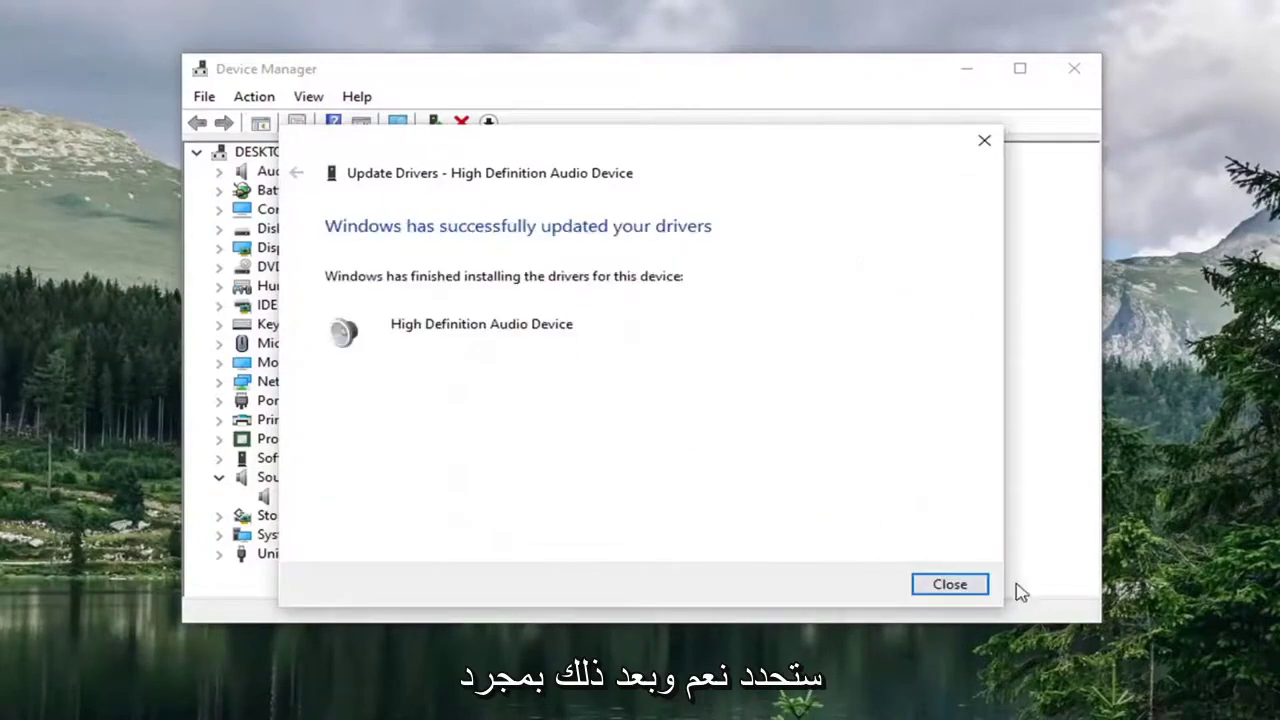
{"action": "left_click", "coordinate": [946, 584]}
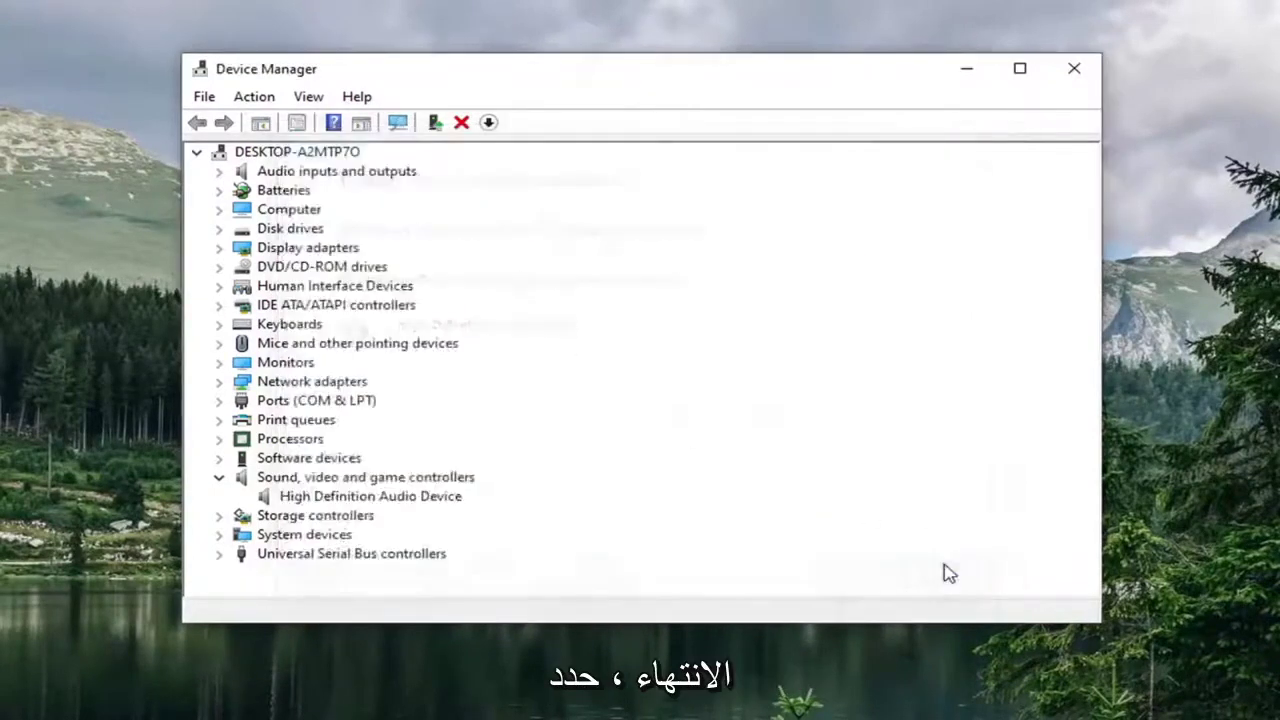
Close Device Manager and search Start for 'troubleshoot' to reach Troubleshoot settings.
{"action": "left_click", "coordinate": [1068, 67]}
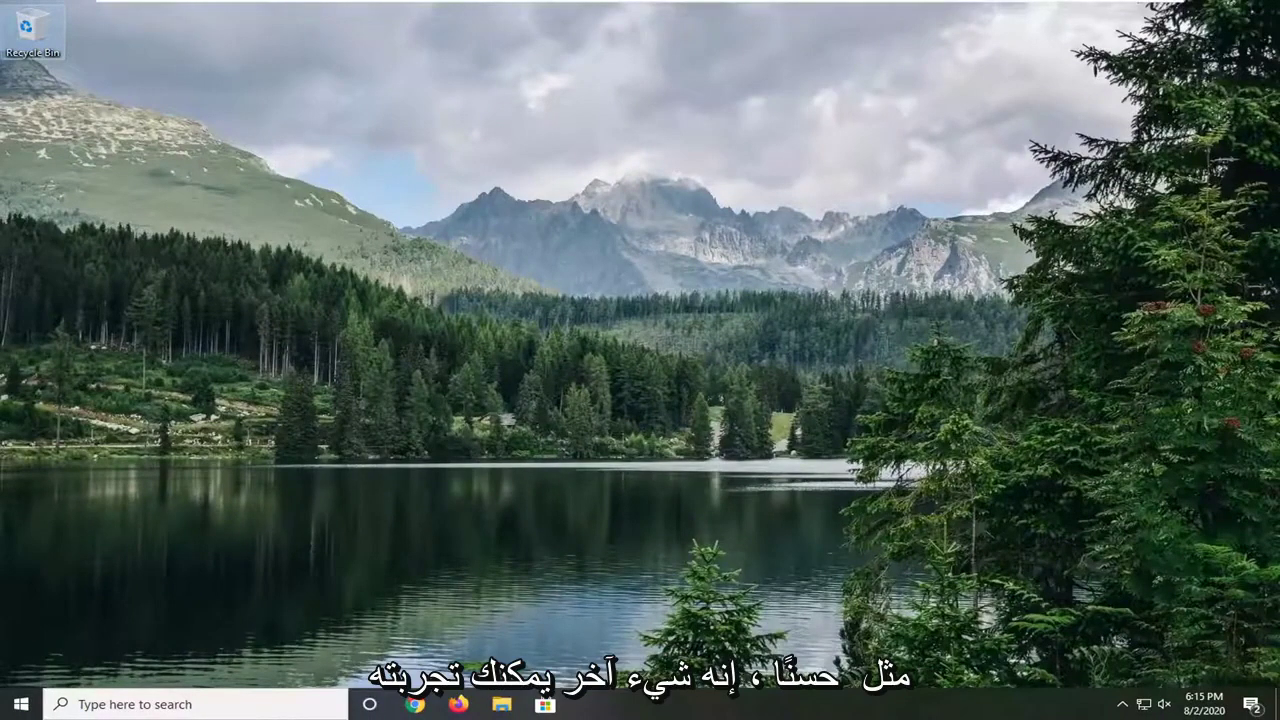
{"action": "left_click", "coordinate": [21, 705]}
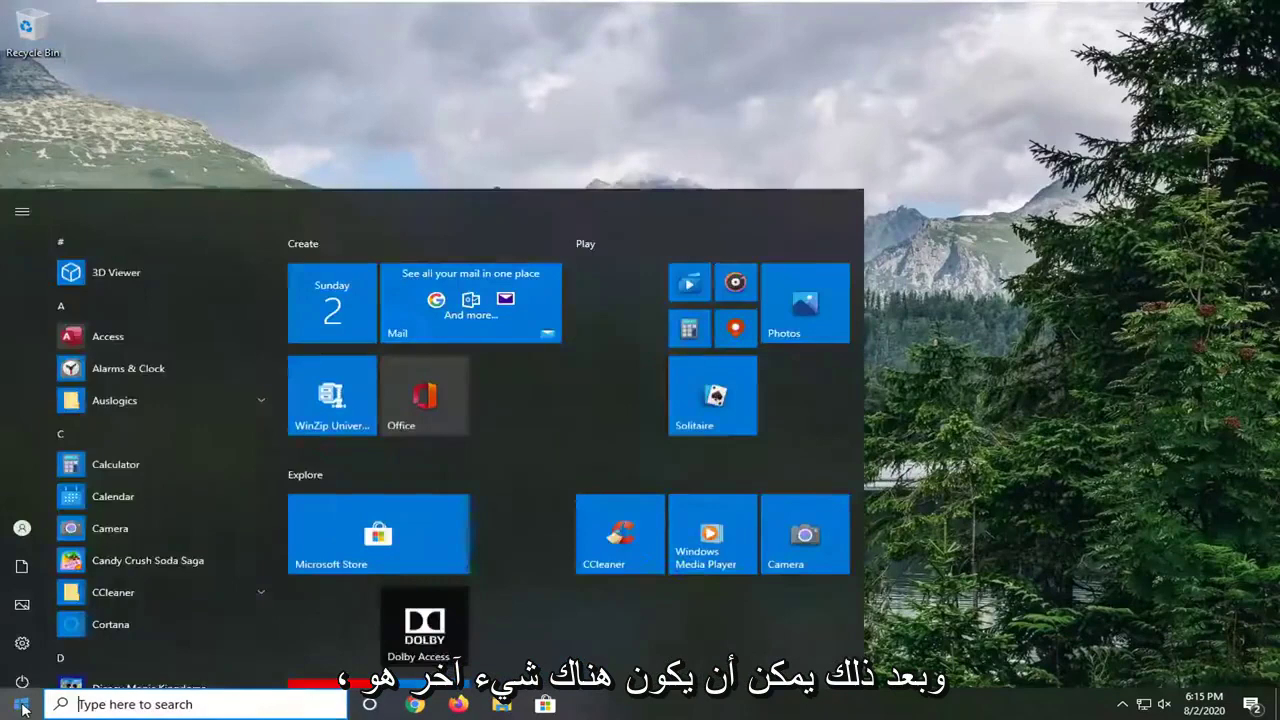
{"action": "type", "text": "t"}
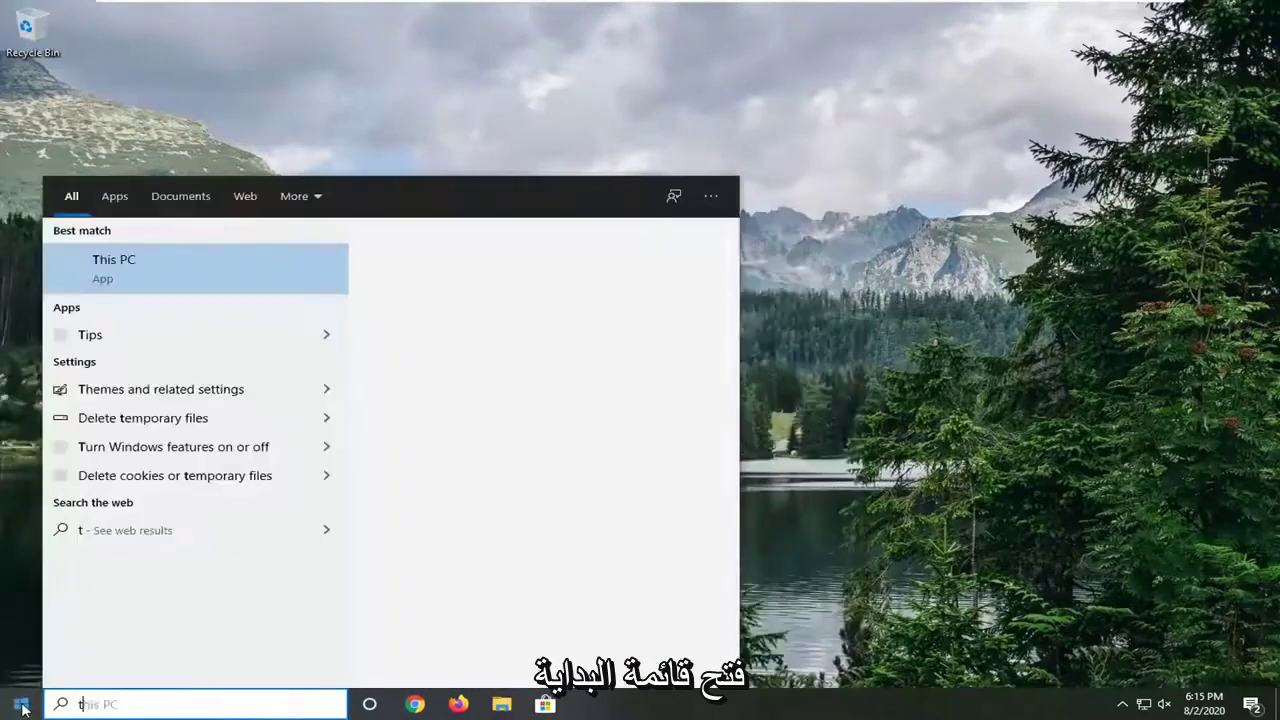
{"action": "type", "text": "roubleshoot"}
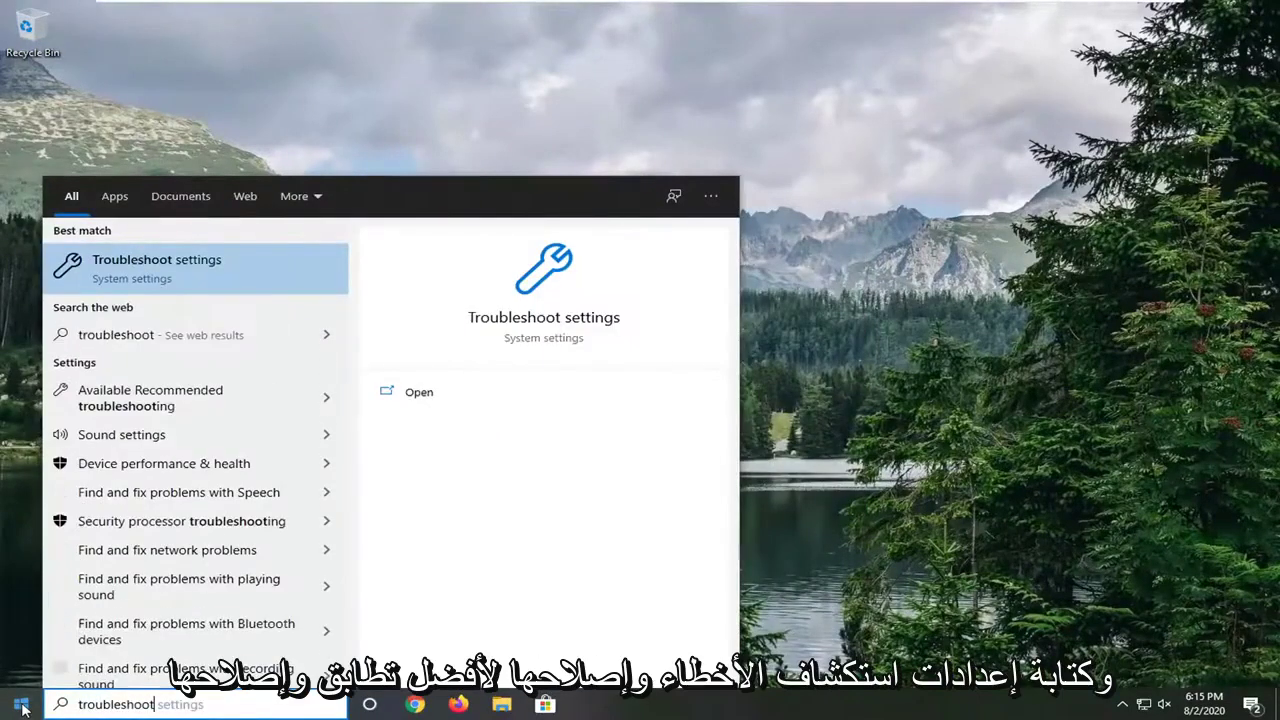
{"action": "left_click", "coordinate": [178, 281]}
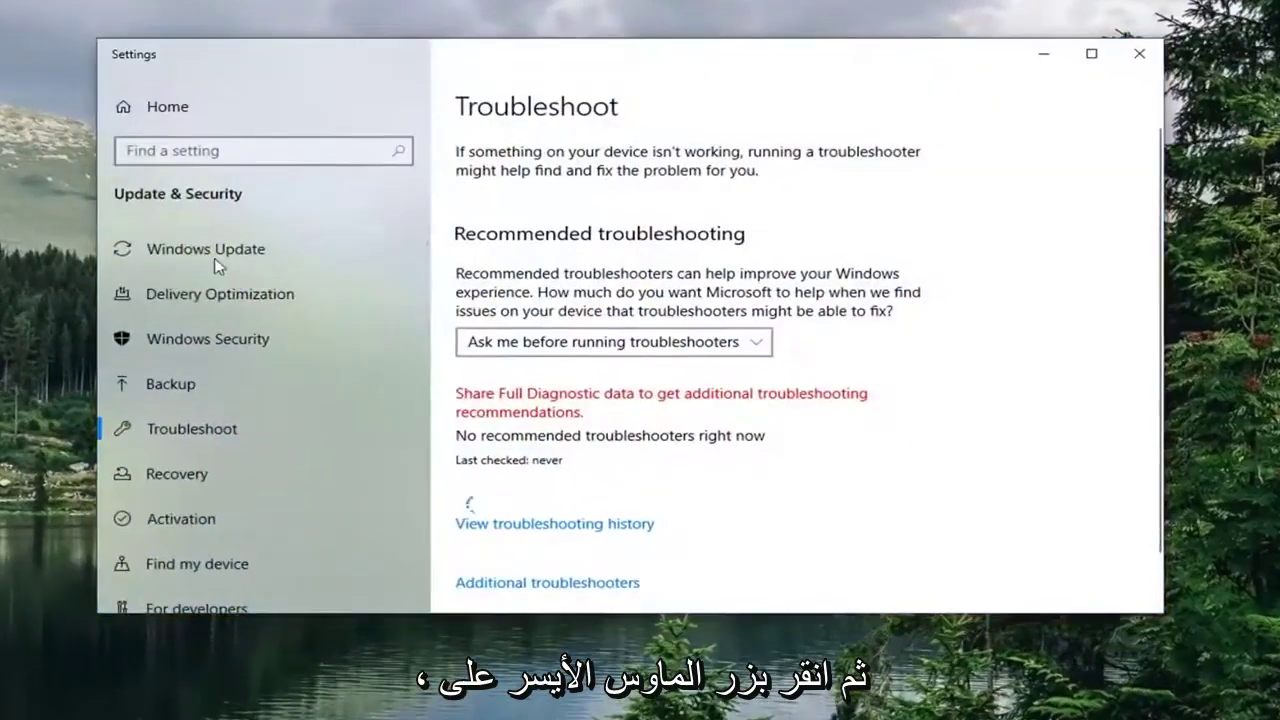
Run the Playing Audio troubleshooter from Additional troubleshooters.
{"action": "scroll", "coordinate": [691, 254], "scroll_direction": "down", "scroll_amount": 2}
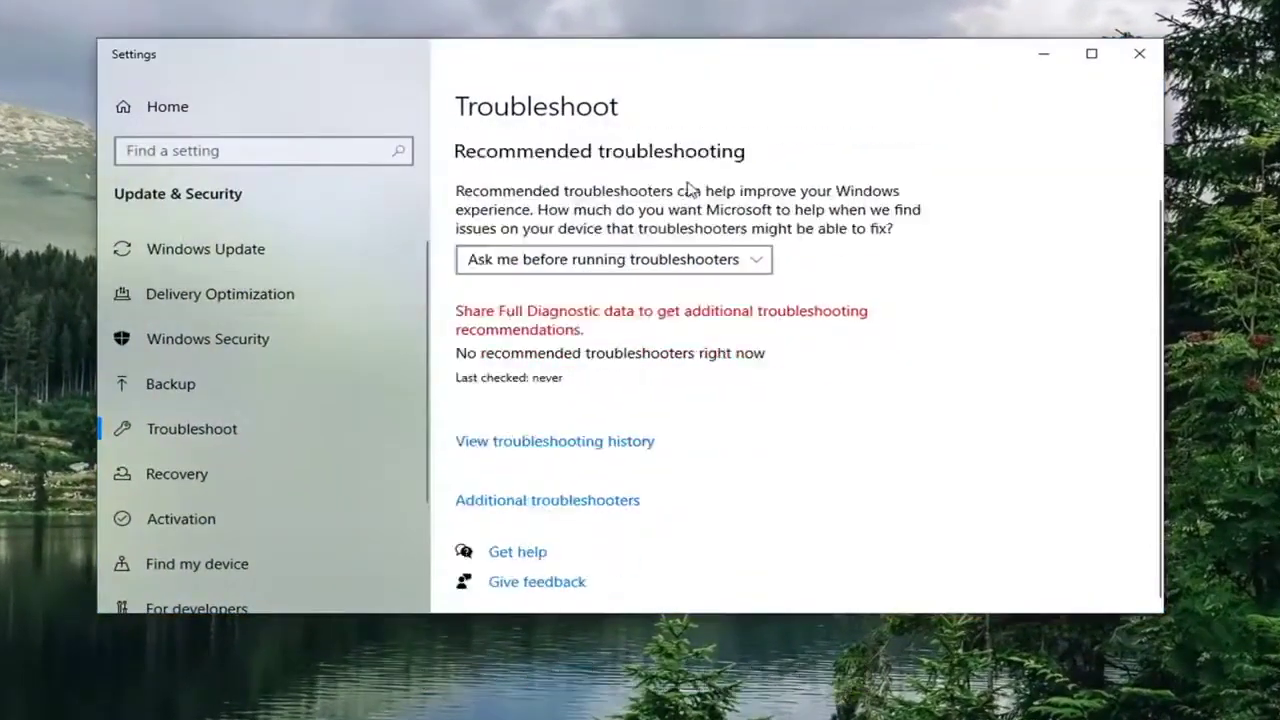
{"action": "left_click", "coordinate": [581, 503]}
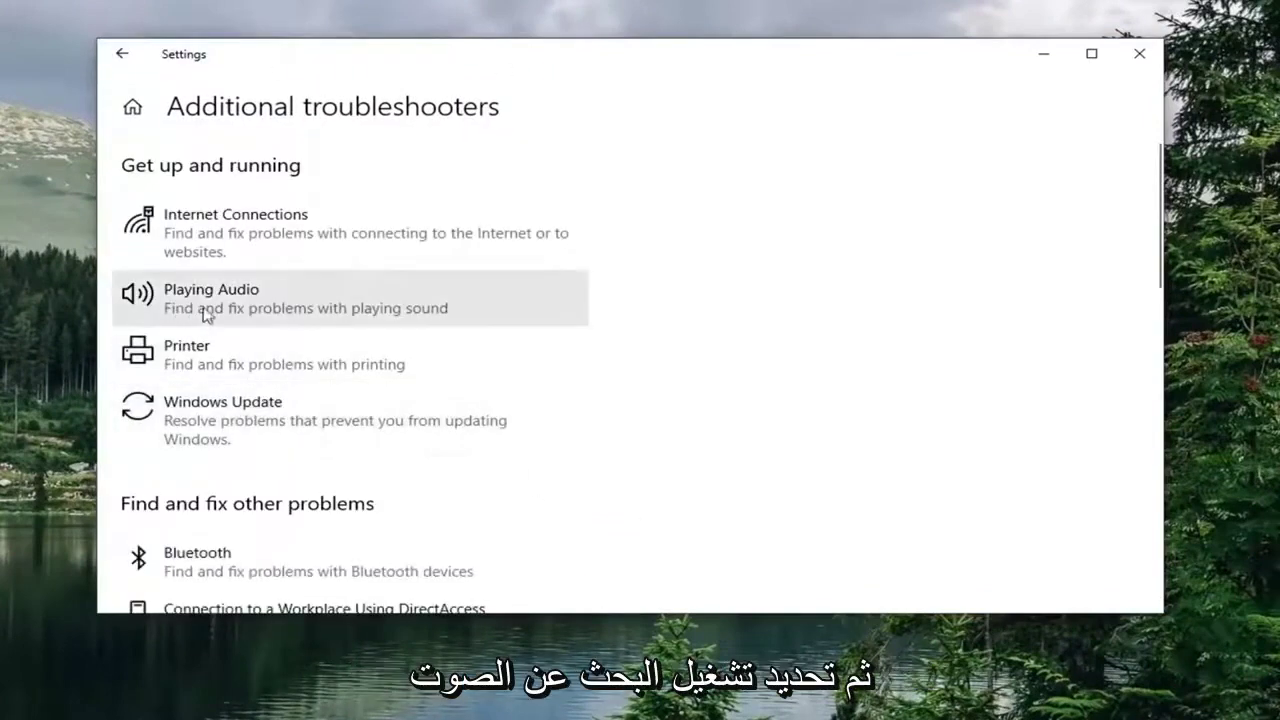
{"action": "left_click", "coordinate": [352, 310]}
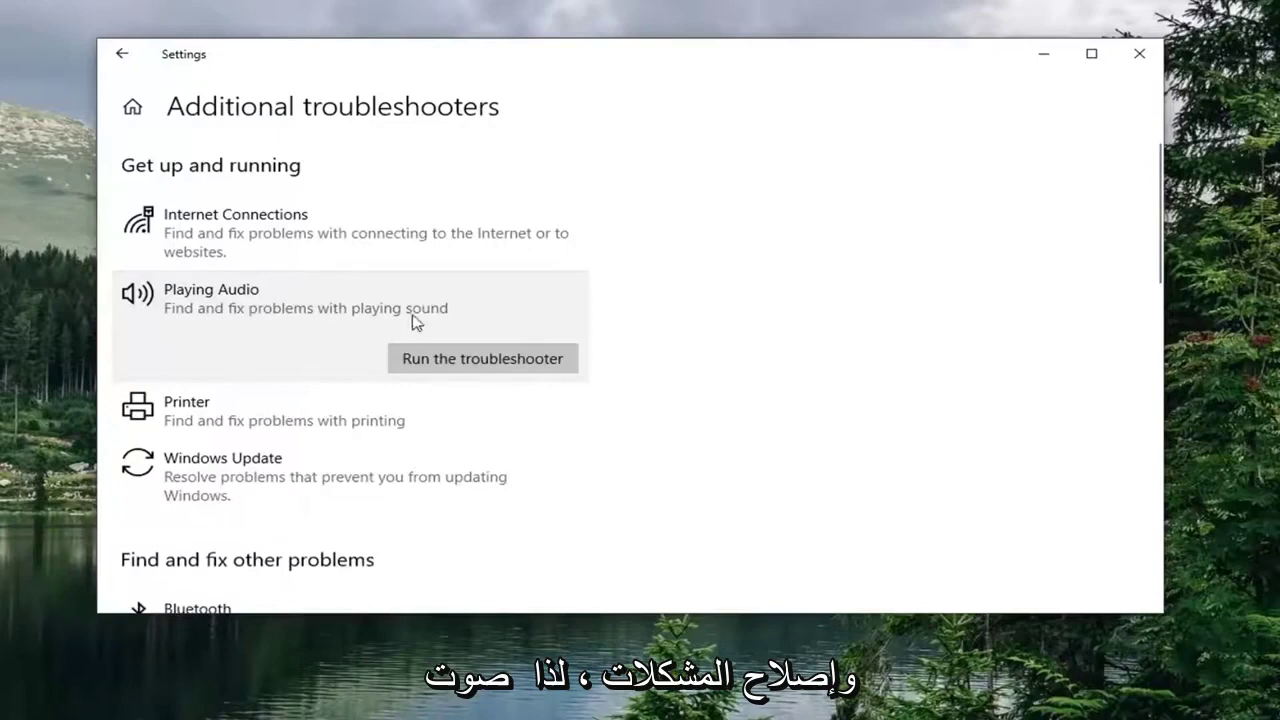
{"action": "left_click", "coordinate": [500, 366]}
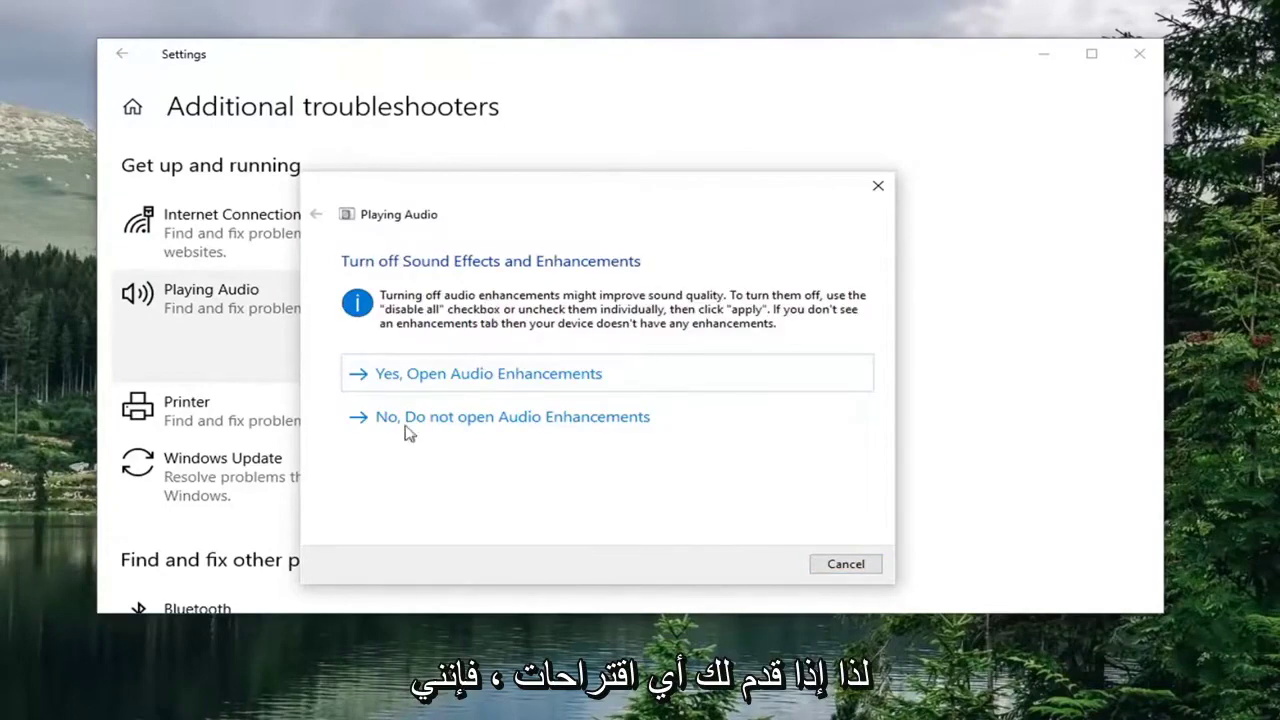
Open and dismiss the suggested audio enhancements and Volume Mixer, cancel the troubleshooter, and close Settings.
{"action": "left_click", "coordinate": [484, 376]}
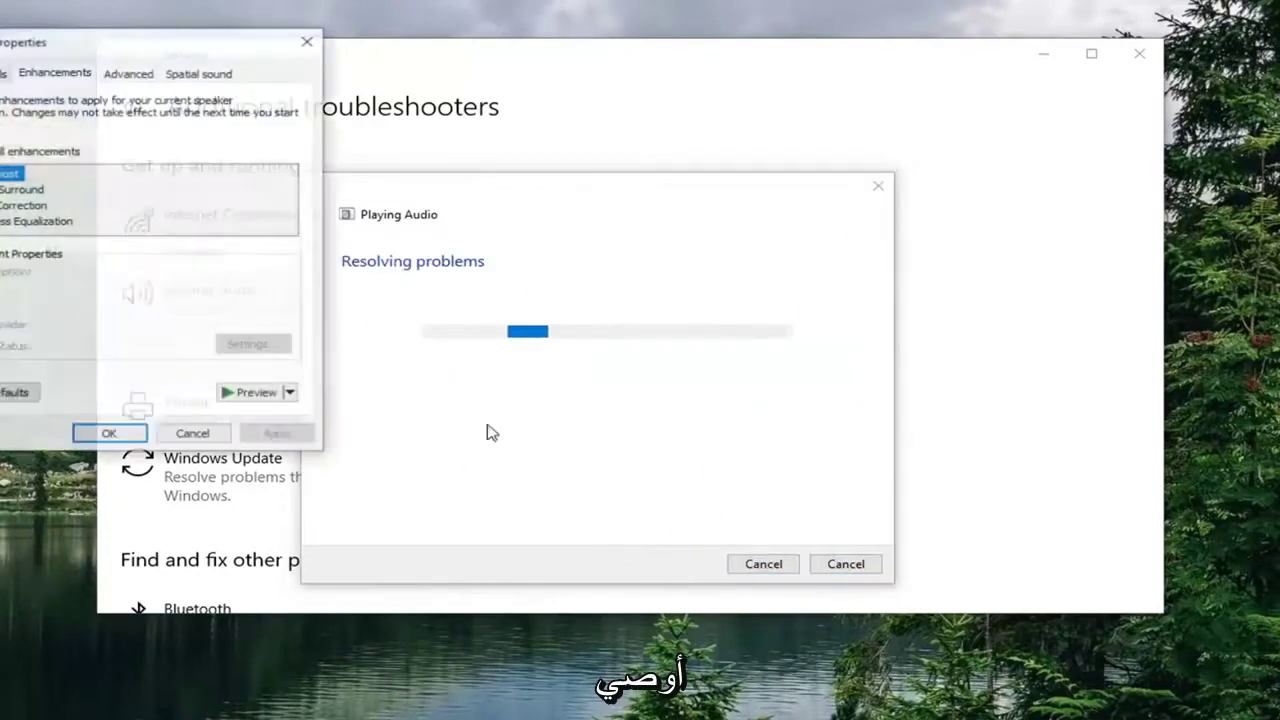
{"action": "left_click", "coordinate": [308, 41]}
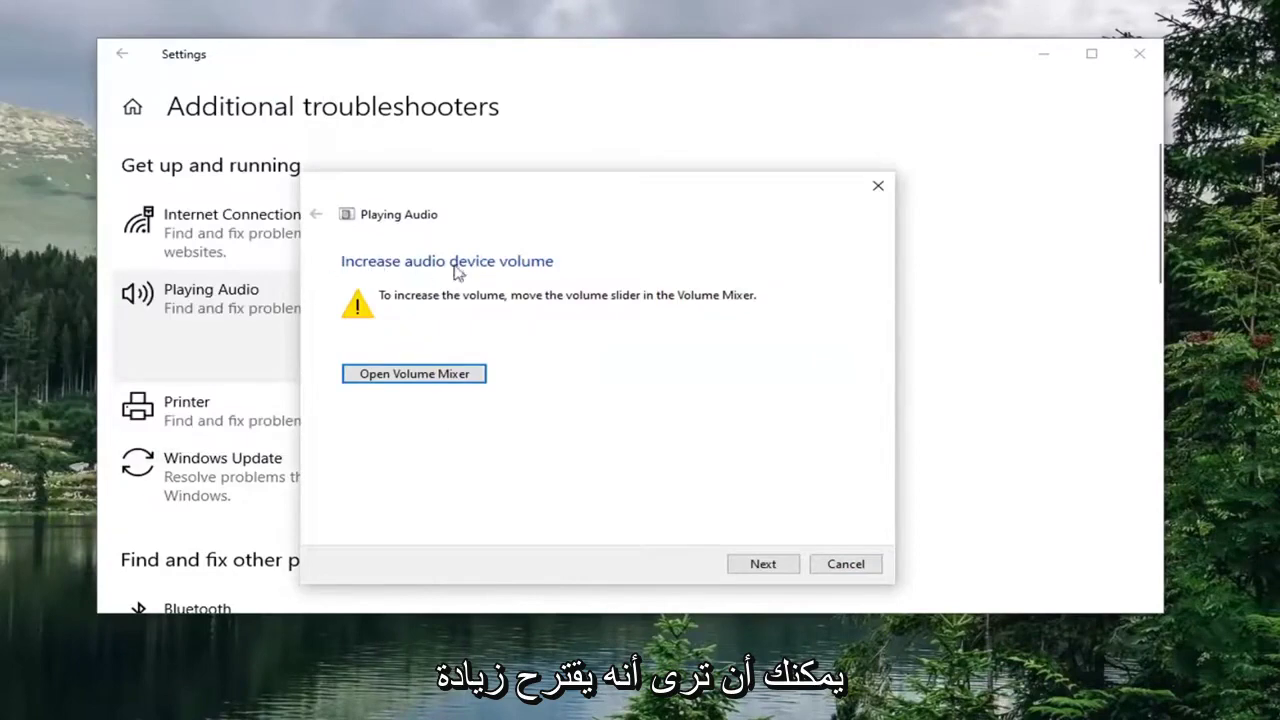
{"action": "key", "text": "Return"}
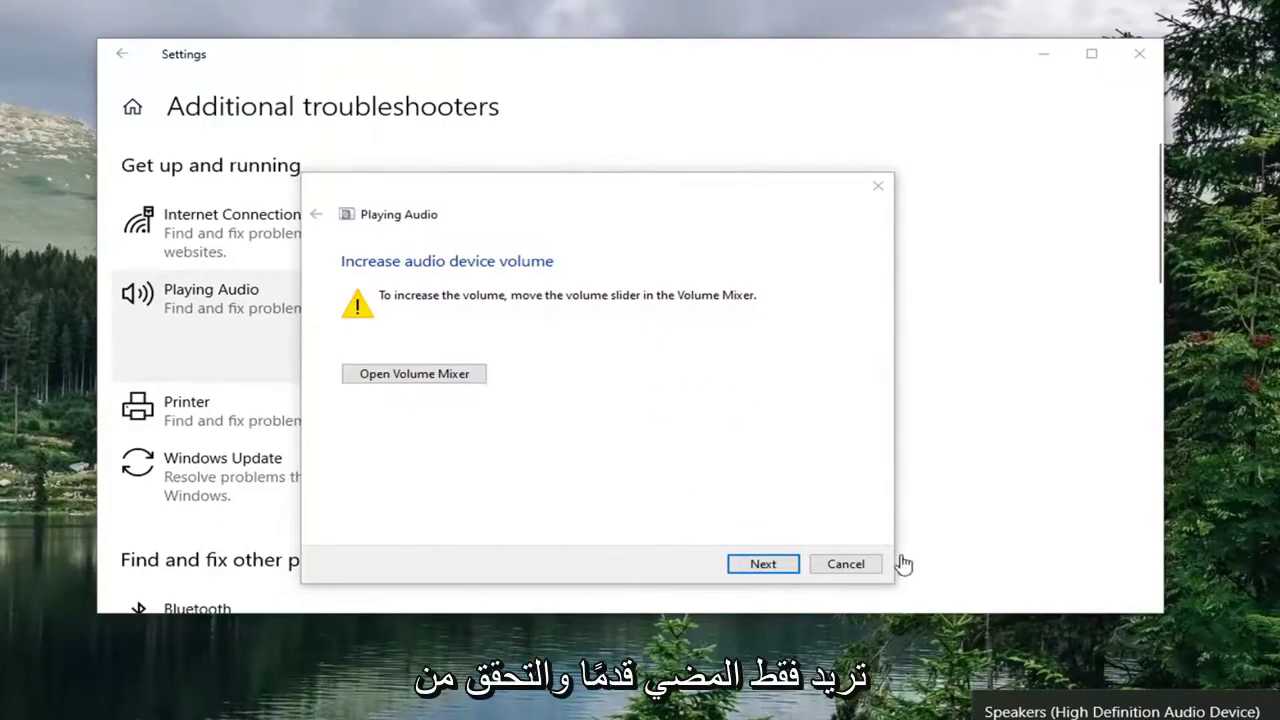
{"action": "left_click", "coordinate": [840, 566]}
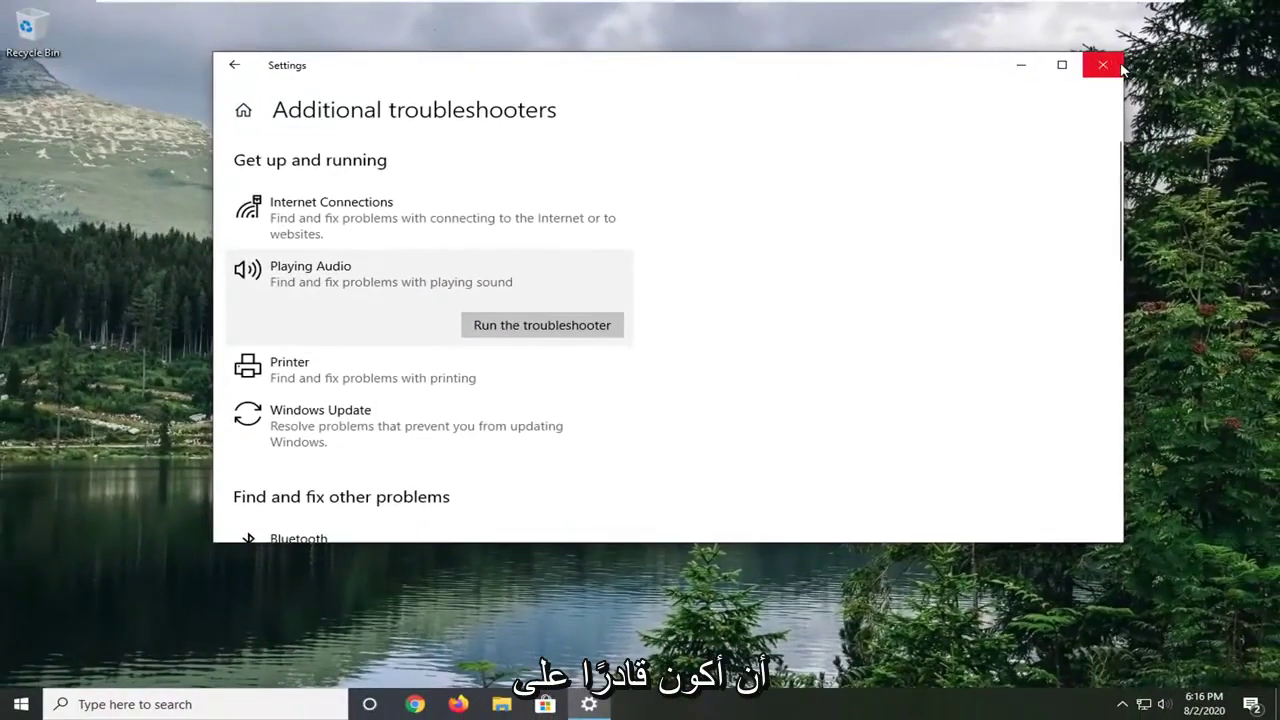
{"action": "left_click", "coordinate": [1112, 63]}
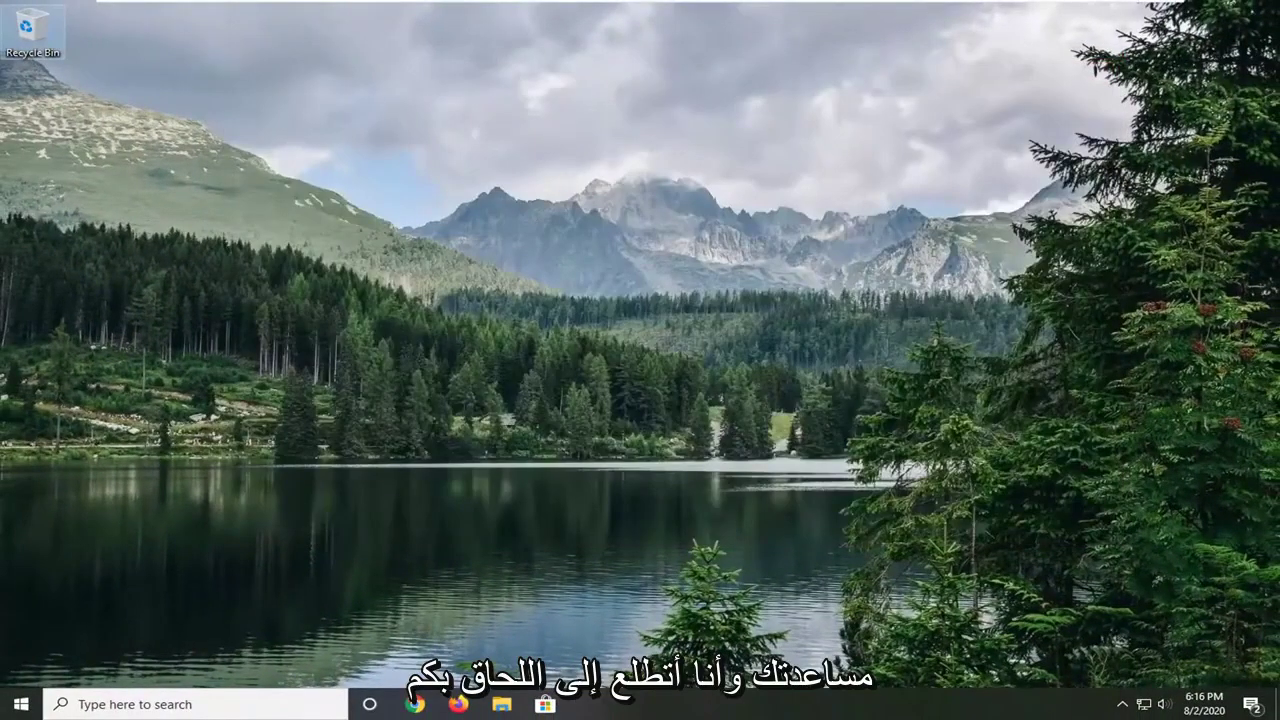